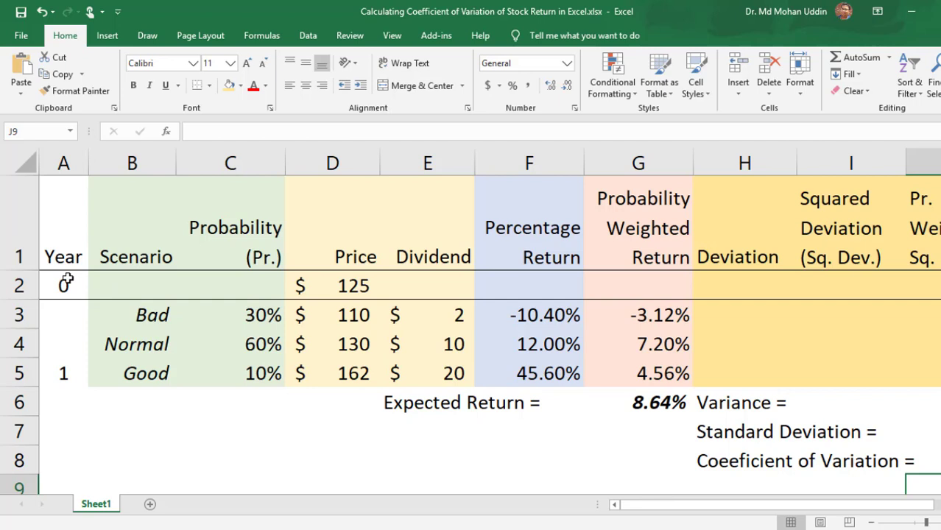
# - Review the 125 initial price and each scenario's year-one price and dividend
pyautogui.click(353, 287)
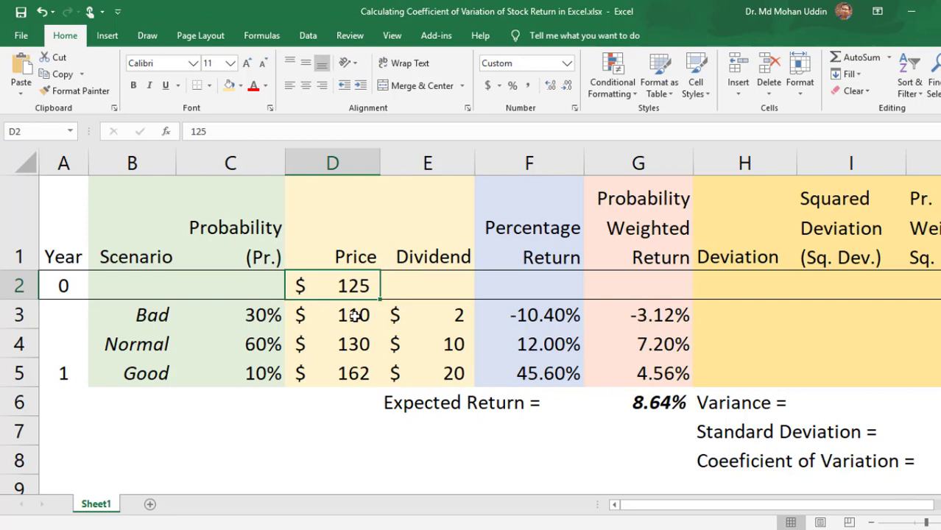
pyautogui.moveTo(354, 315); pyautogui.dragTo(347, 374)
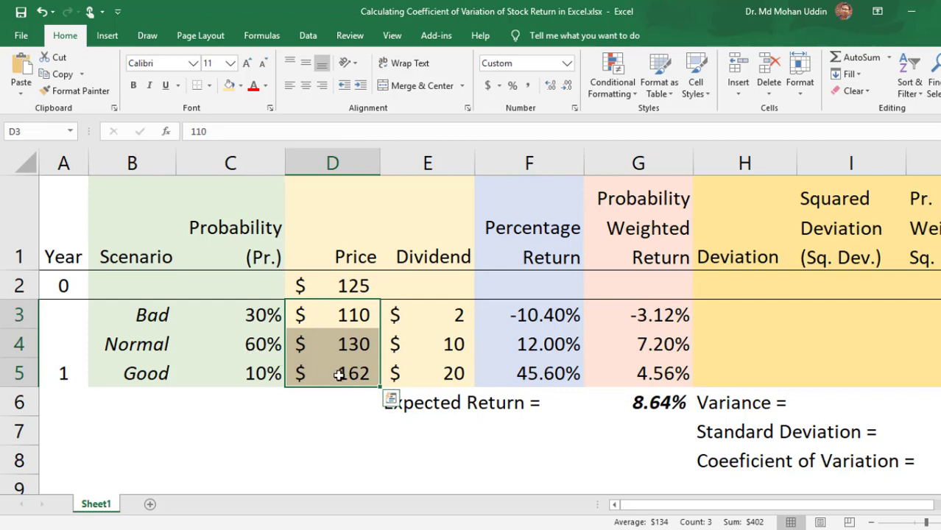
pyautogui.click(414, 313)
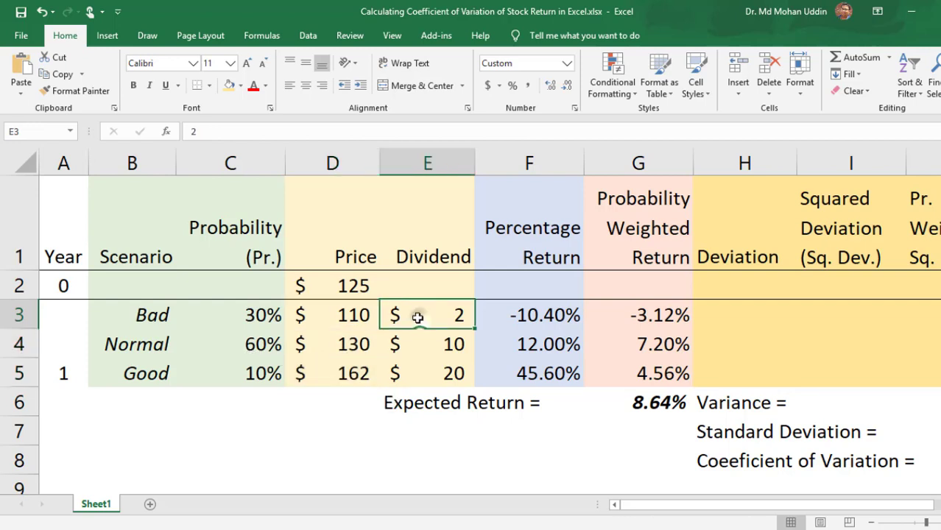
pyautogui.moveTo(361, 315); pyautogui.dragTo(427, 315)
pyautogui.moveTo(354, 343); pyautogui.dragTo(430, 347)
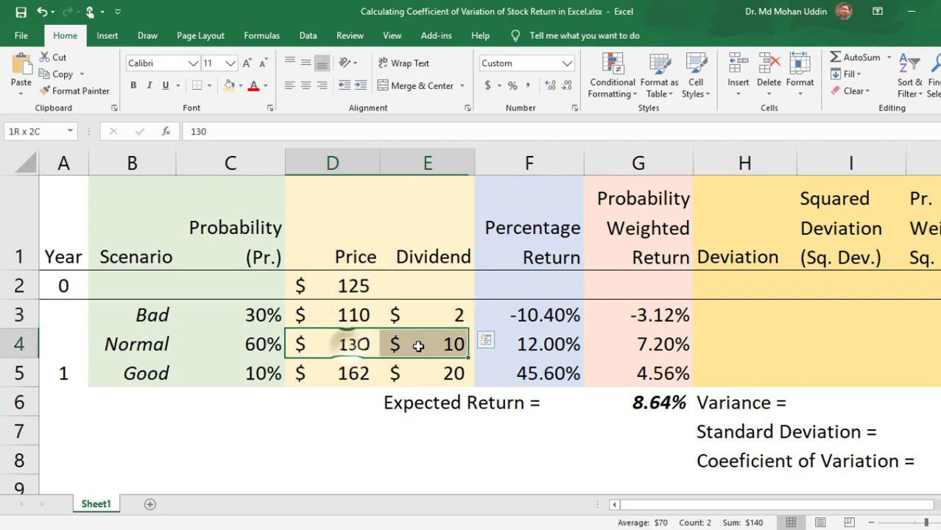
pyautogui.moveTo(357, 372); pyautogui.dragTo(429, 384)
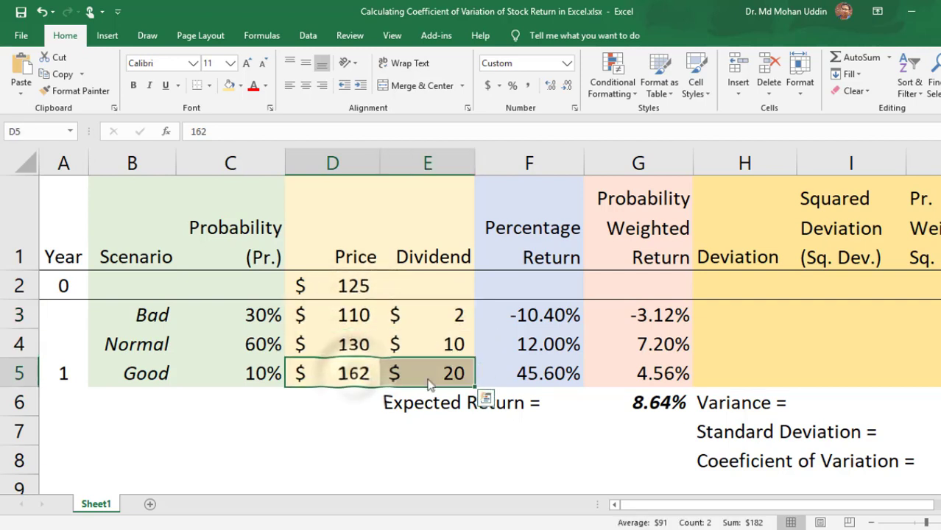
pyautogui.click(552, 438)
# - Check the Bad return formula against its 110 price, 2 dividend and 125 initial price
pyautogui.click(534, 315)
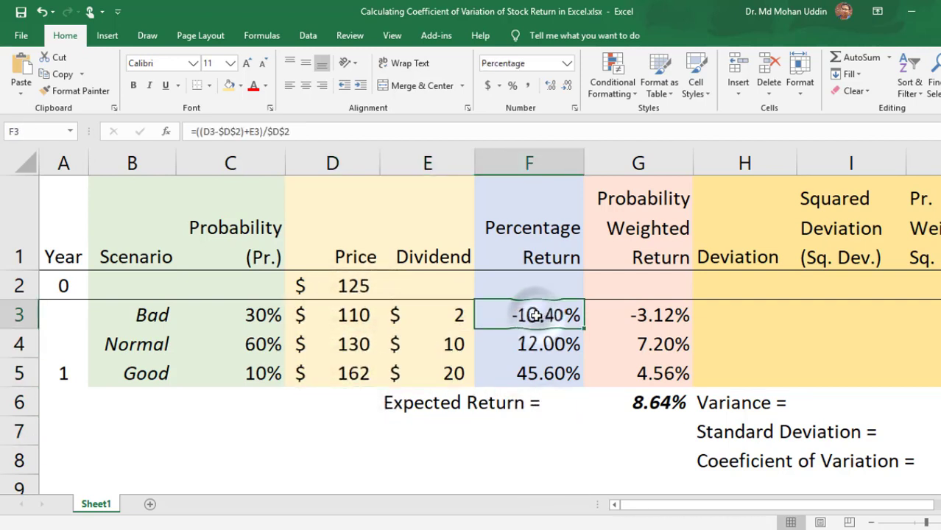
pyautogui.click(347, 315)
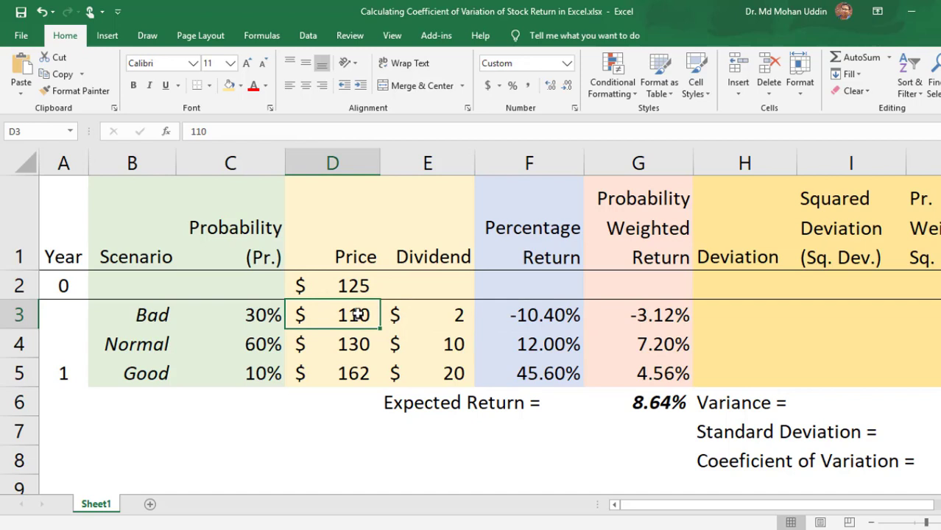
pyautogui.click(350, 285)
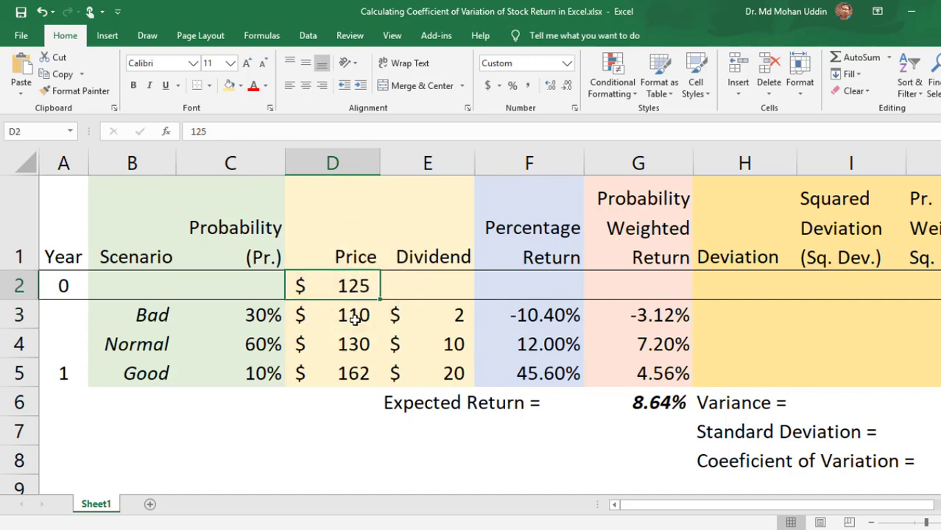
pyautogui.click(354, 317)
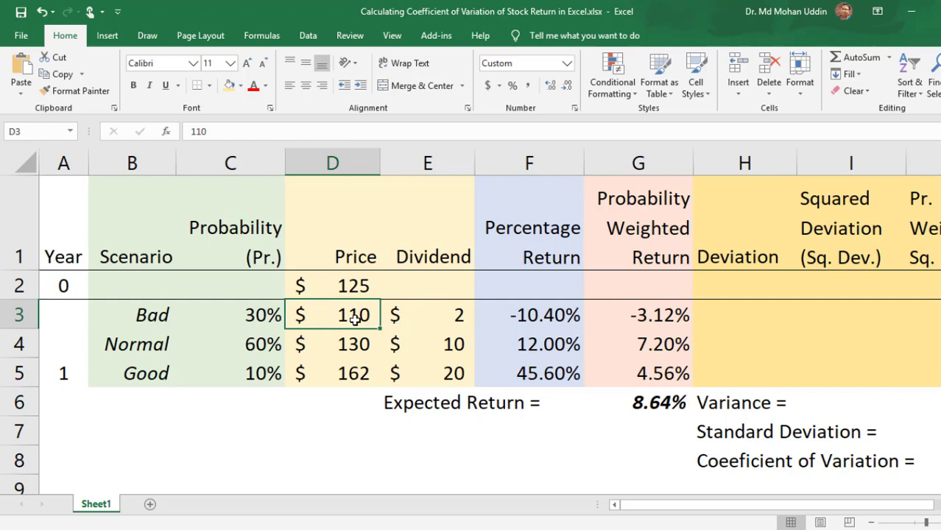
pyautogui.click(450, 310)
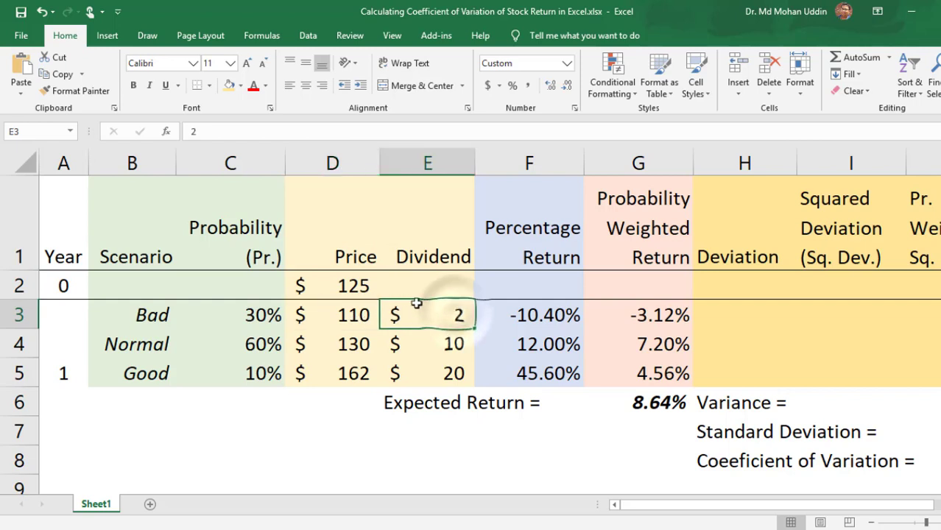
pyautogui.click(350, 287)
pyautogui.click(517, 321)
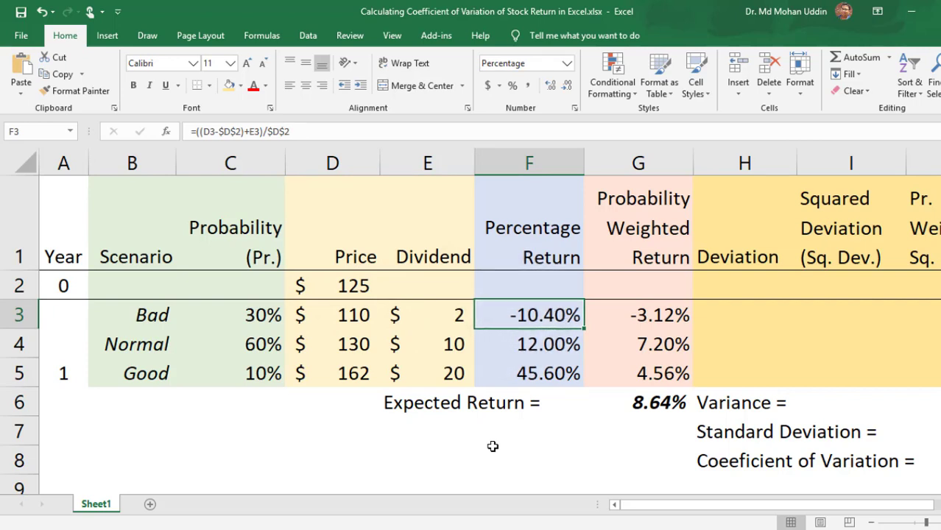
# - Review each scenario's input row and the probability-weighted return formula
pyautogui.moveTo(102, 313); pyautogui.dragTo(475, 315)
pyautogui.moveTo(110, 345); pyautogui.dragTo(524, 357)
pyautogui.moveTo(133, 370); pyautogui.dragTo(531, 376)
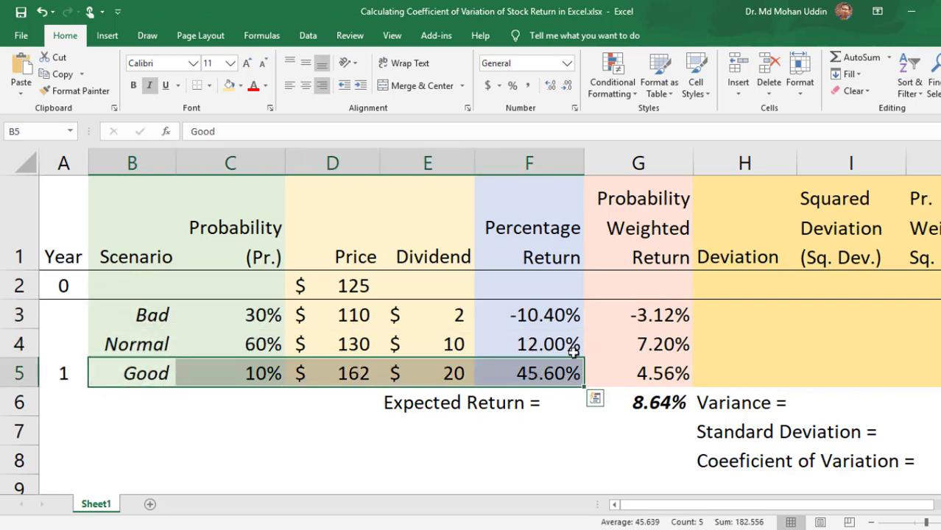
pyautogui.click(641, 315)
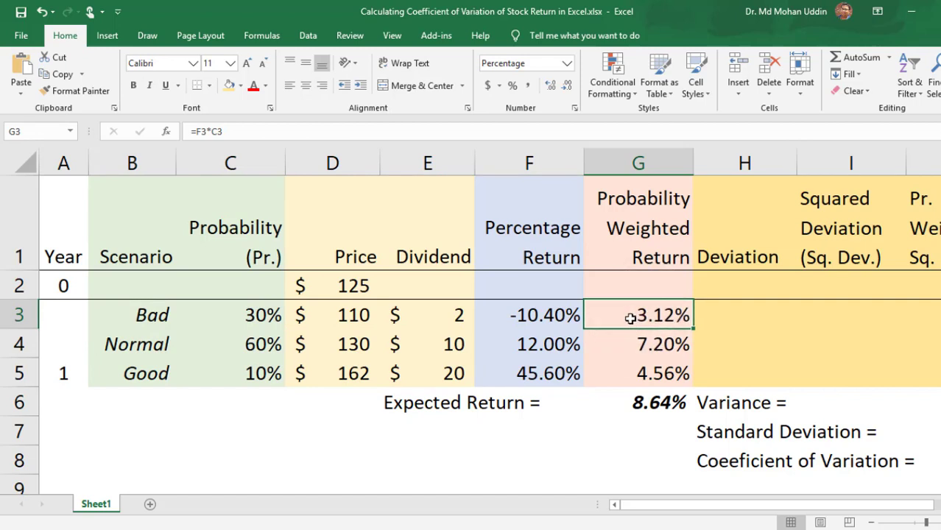
pyautogui.moveTo(630, 318); pyautogui.dragTo(630, 370)
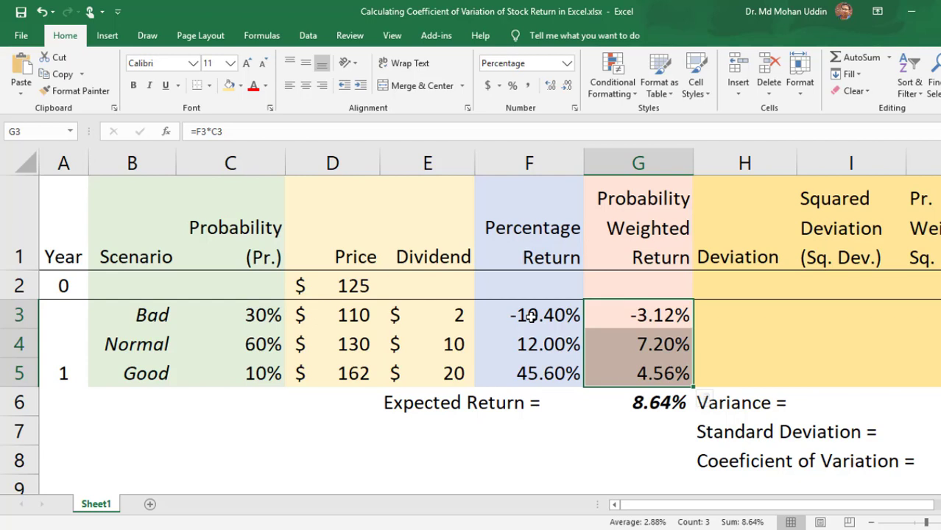
# - Trace the Bad return and 30% probability into the weighted returns and expected-return sum
pyautogui.click(531, 315)
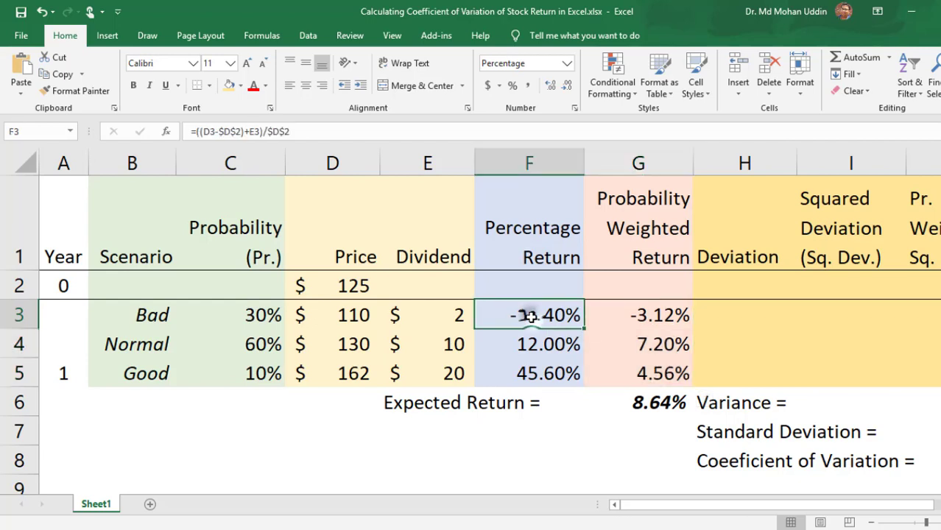
pyautogui.click(246, 316)
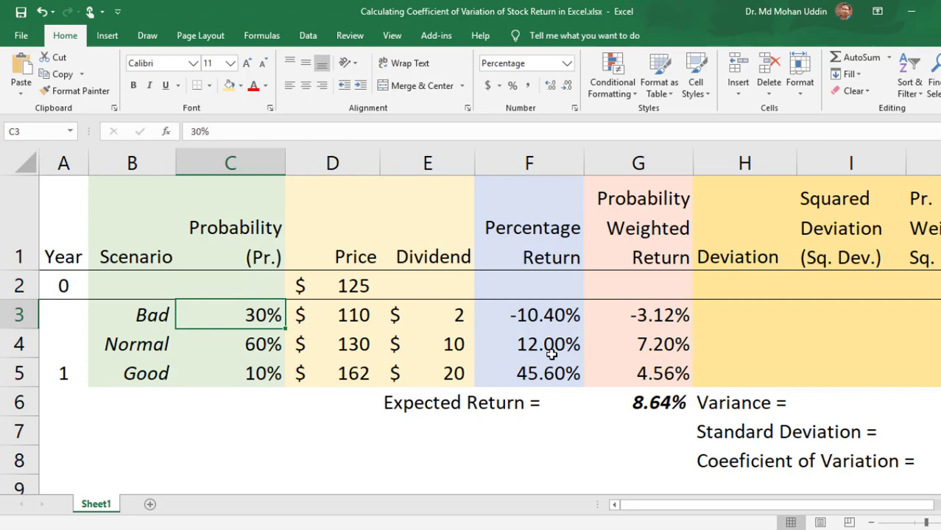
pyautogui.moveTo(657, 315); pyautogui.dragTo(657, 372)
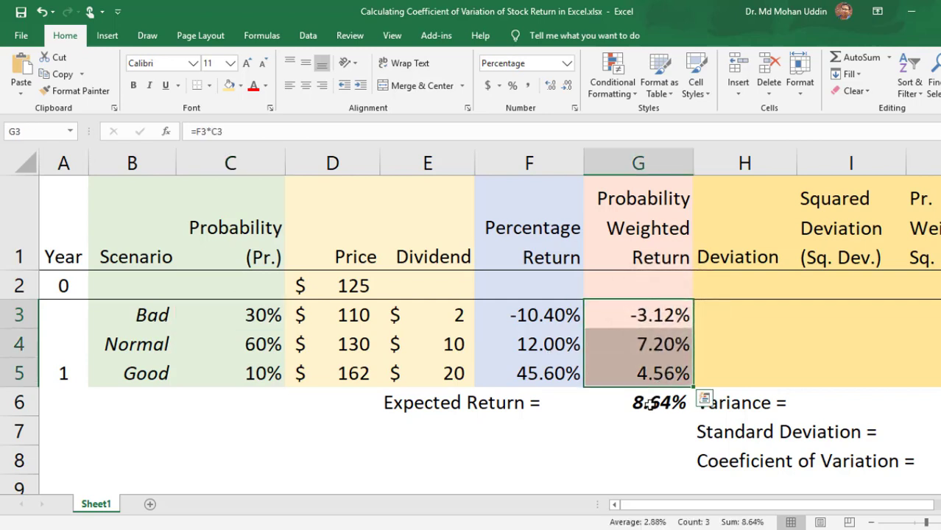
pyautogui.click(648, 403)
pyautogui.moveTo(689, 506); pyautogui.dragTo(775, 503)
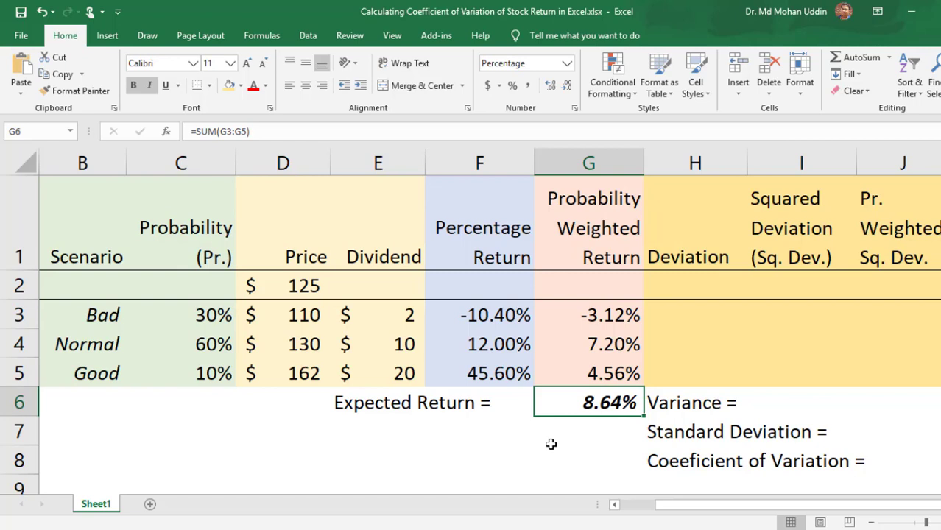
# - Confirm the Variance, Standard Deviation and corrected 'Coefficient of Variation =' labels, then select H3
pyautogui.click(698, 403)
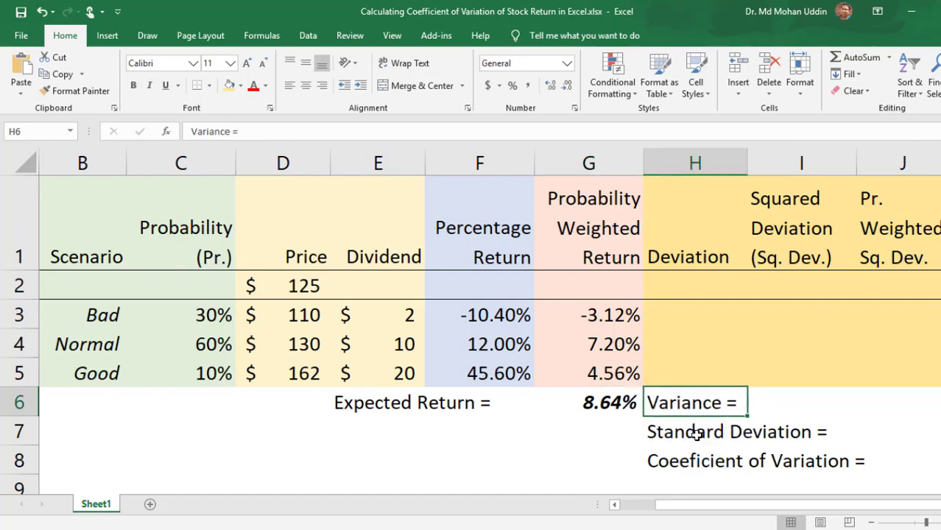
pyautogui.click(697, 435)
pyautogui.click(653, 467)
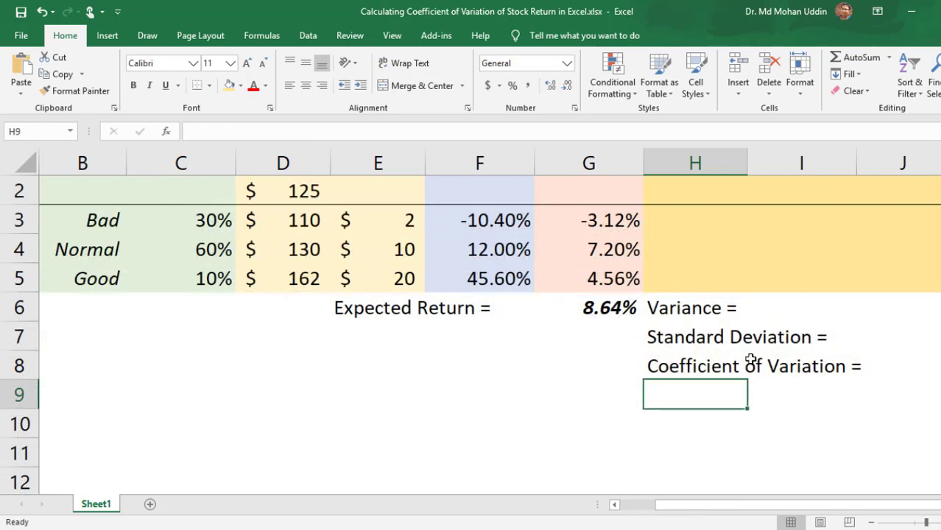
pyautogui.click(687, 364)
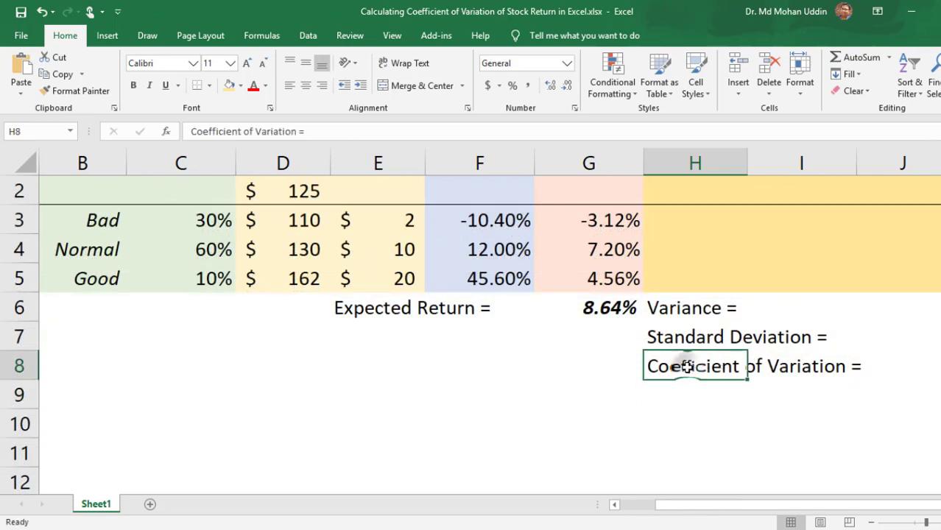
pyautogui.click(687, 338)
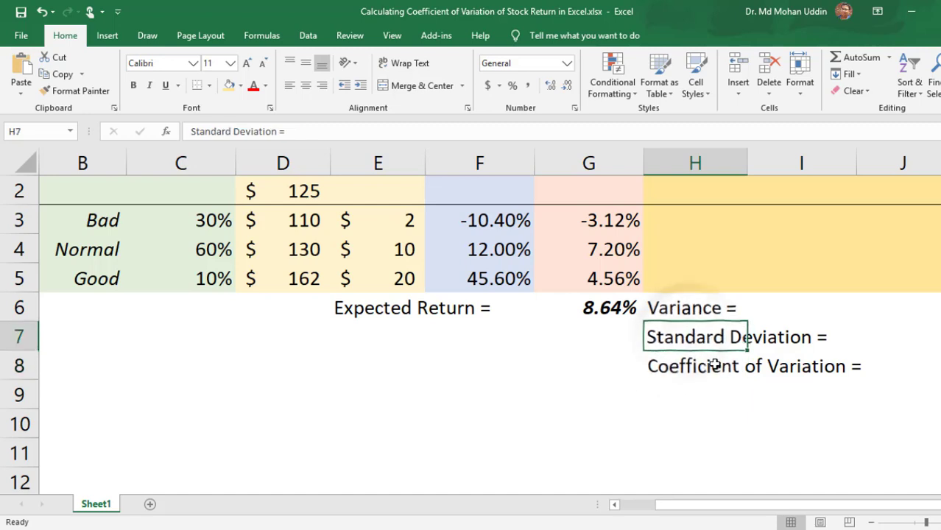
pyautogui.scroll(1, 707, 411)
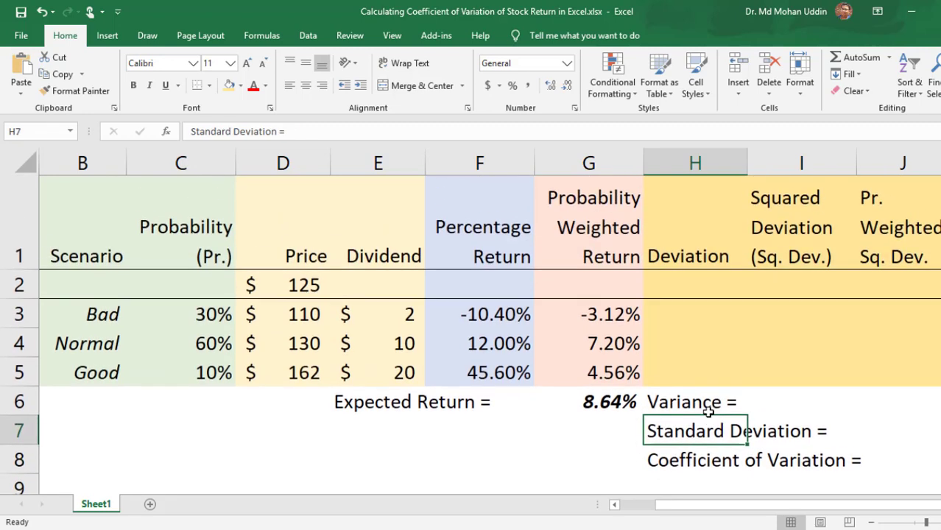
pyautogui.click(690, 411)
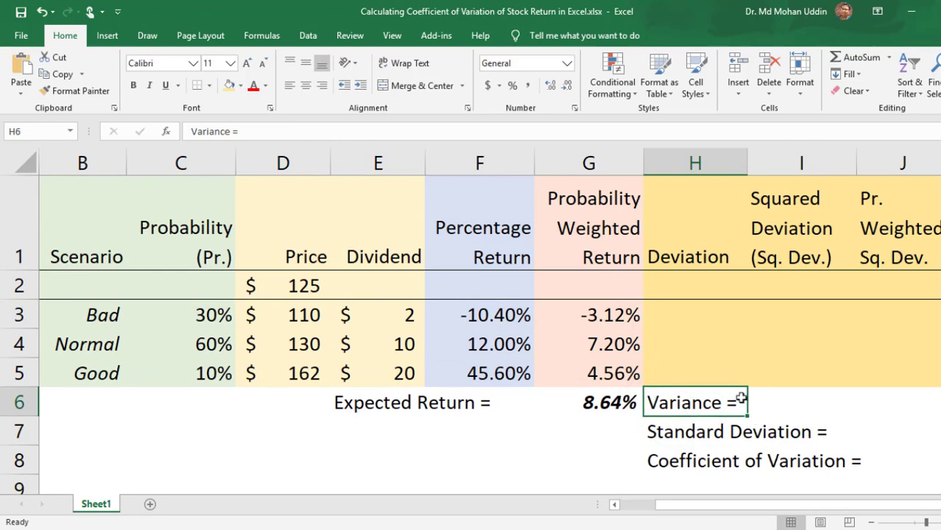
pyautogui.click(683, 315)
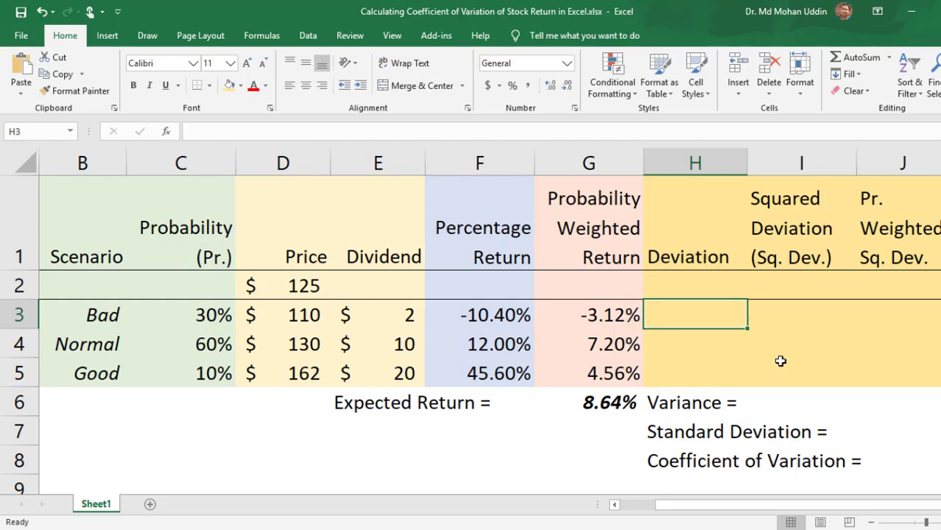
# - Enter =F3-$G$6 in H3 and fill it to H5, giving -19.04%, 3.36% and 36.96%
pyautogui.write('=')
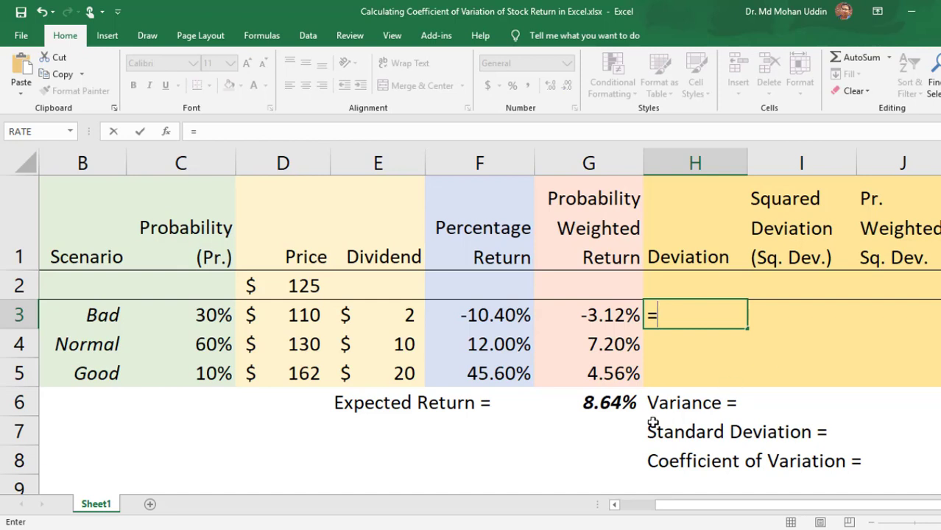
pyautogui.click(501, 315)
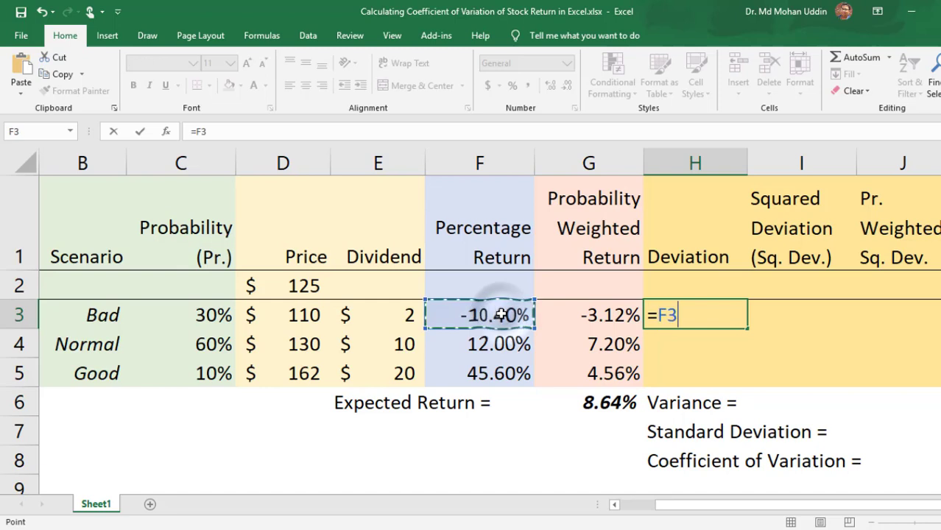
pyautogui.write('-')
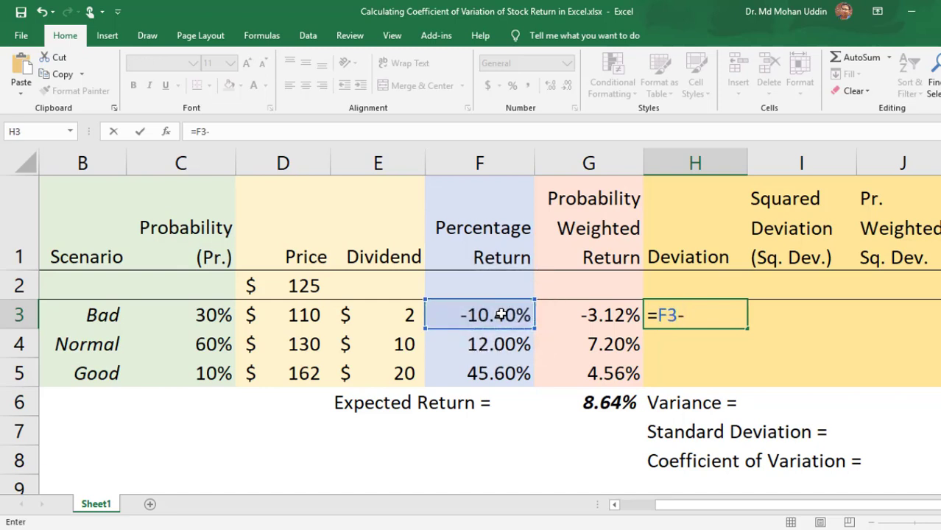
pyautogui.click(600, 406)
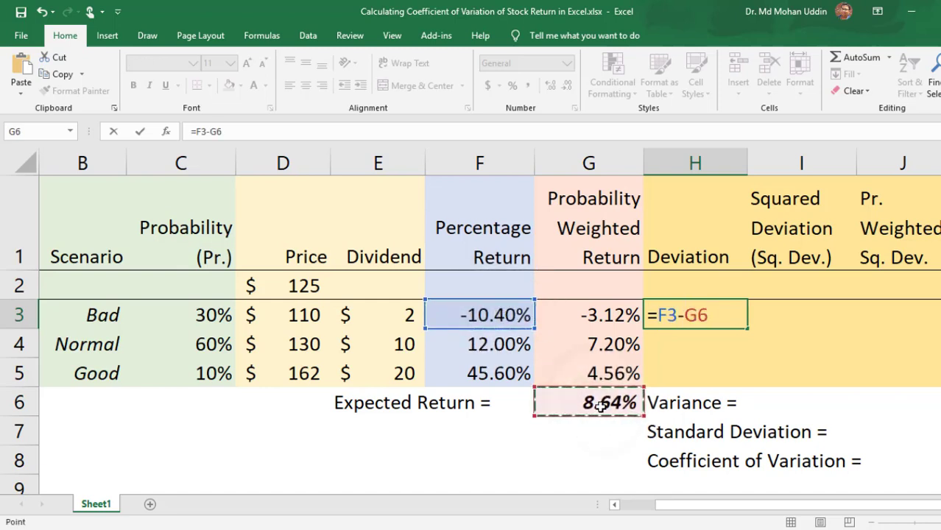
pyautogui.press('F4')
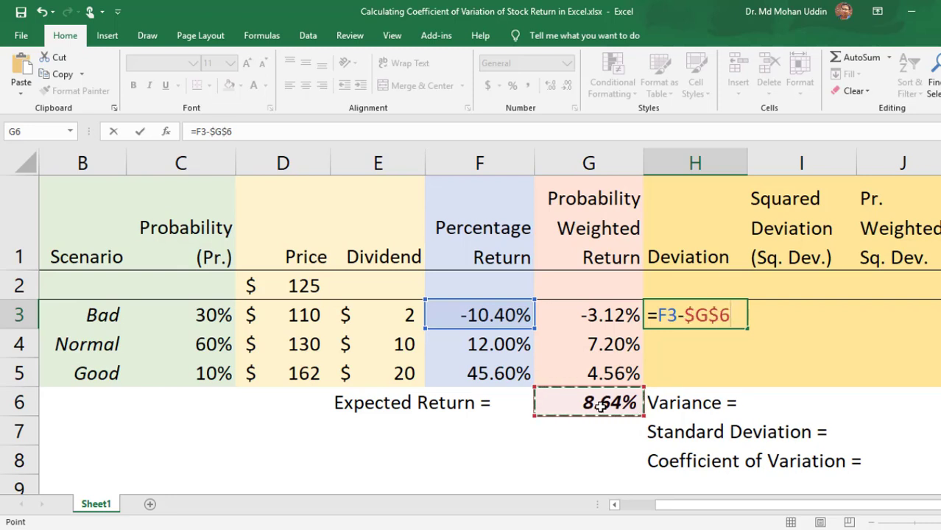
pyautogui.press('Return')
pyautogui.click(729, 315)
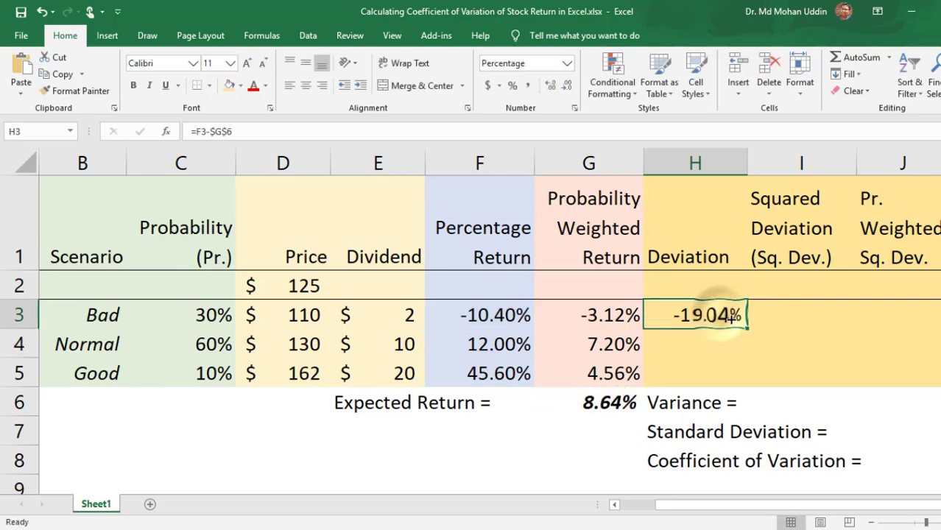
pyautogui.moveTo(747, 328); pyautogui.dragTo(744, 379)
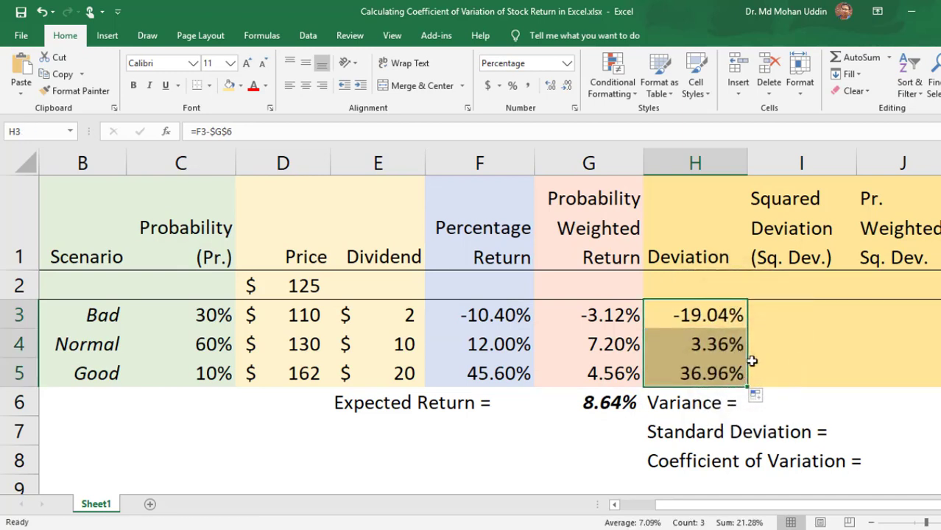
pyautogui.click(777, 311)
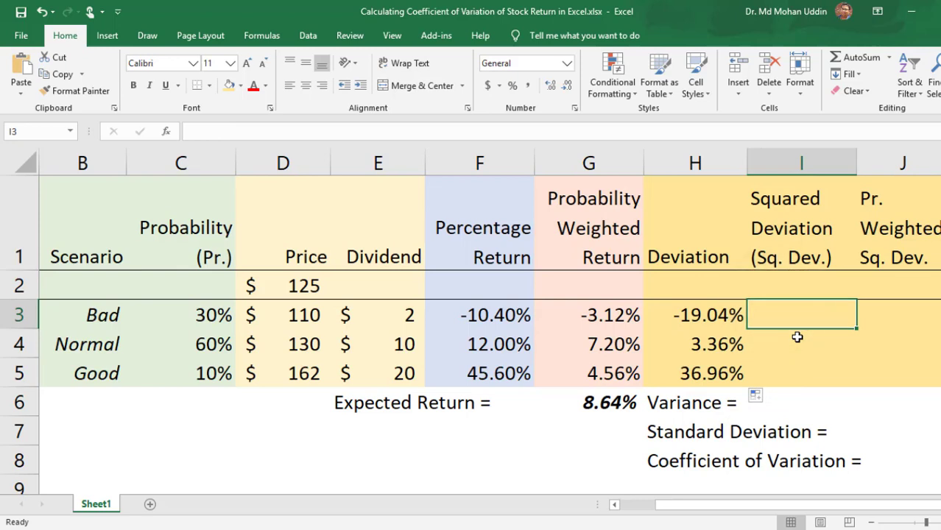
# - Enter =H3*H3 in I3 and fill it down to I5
pyautogui.write('=')
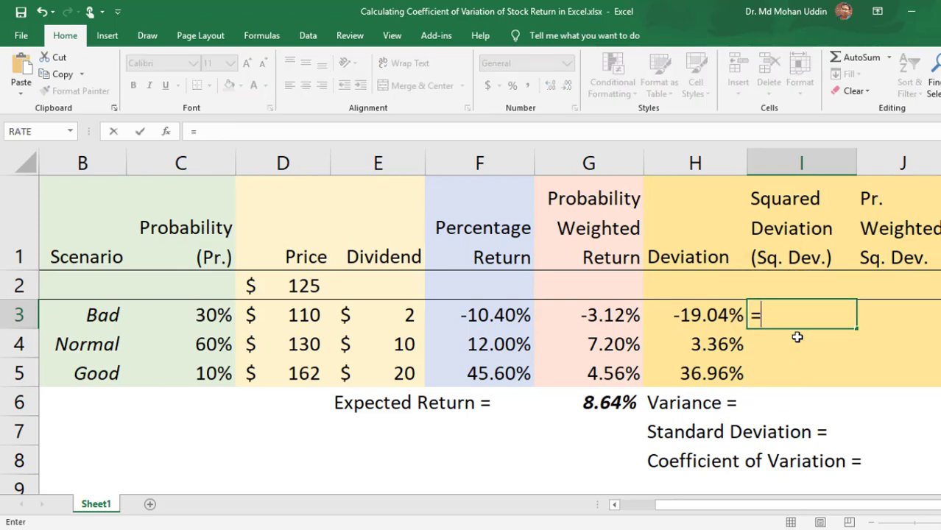
pyautogui.click(705, 314)
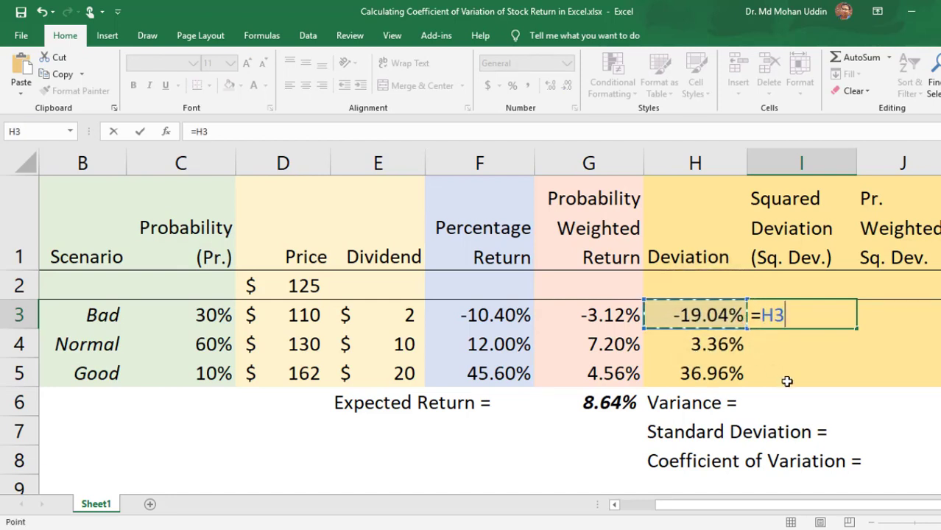
pyautogui.write('*')
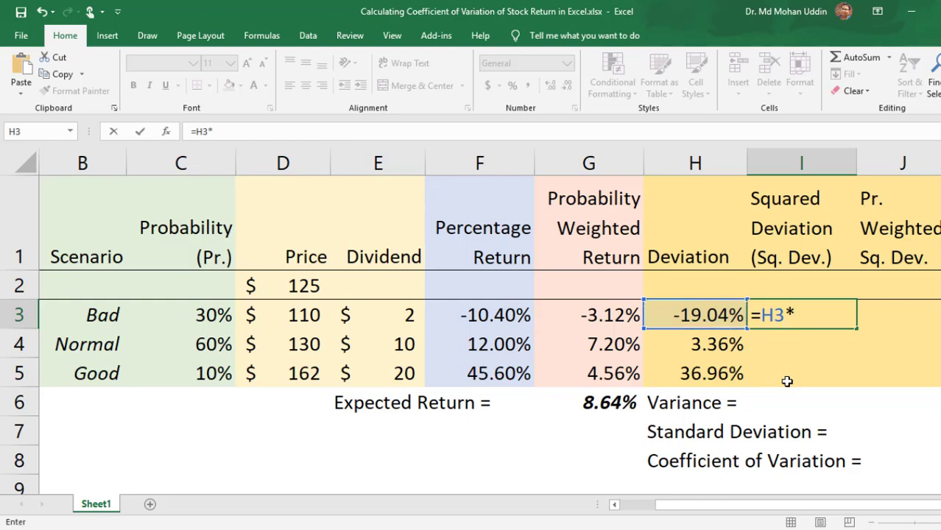
pyautogui.click(708, 314)
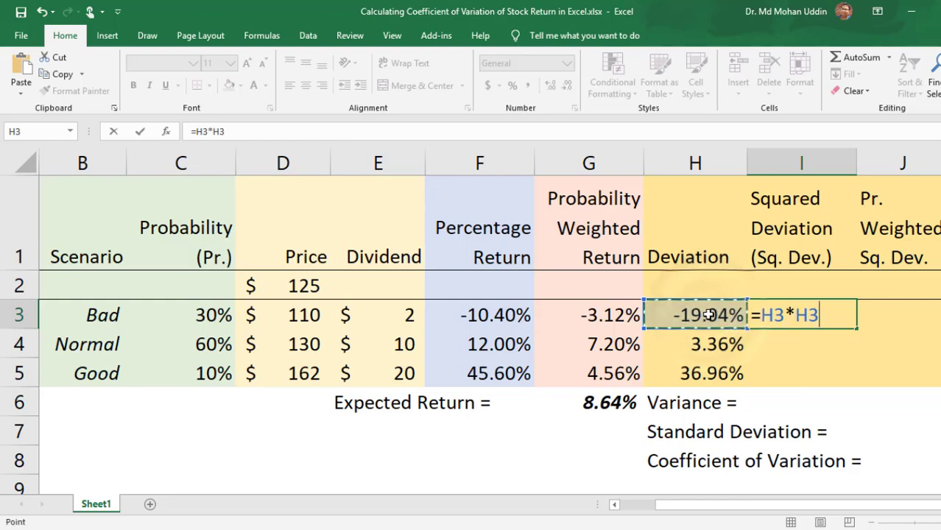
pyautogui.press('Return')
pyautogui.click(839, 315)
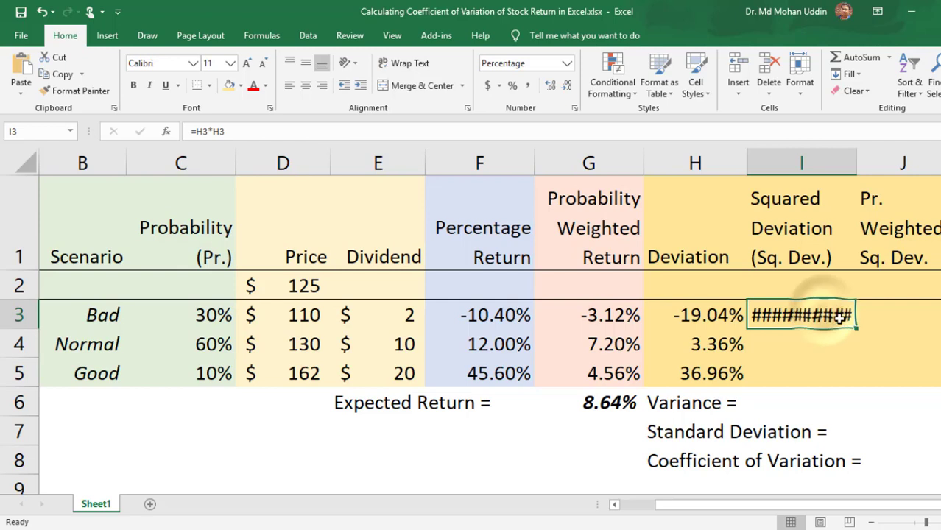
pyautogui.moveTo(855, 328); pyautogui.dragTo(768, 372)
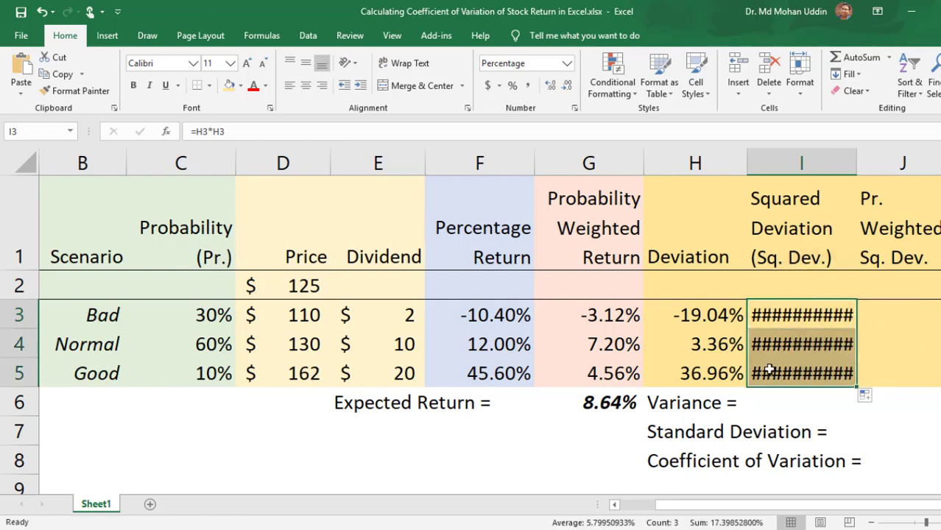
# - Reduce the squared deviations to two decimals: 3.63%, 0.11% and 13.66%
pyautogui.click(566, 87)
pyautogui.click(566, 87)
pyautogui.click(565, 87)
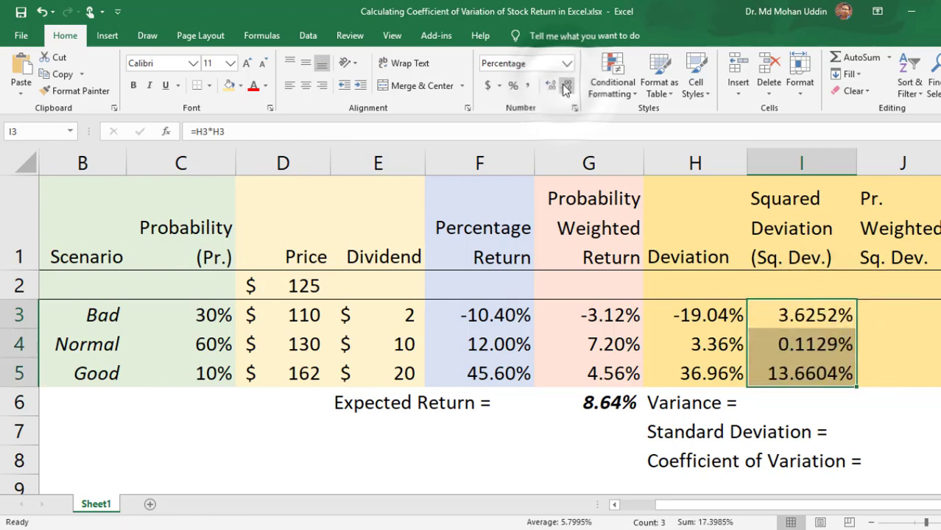
pyautogui.click(565, 87)
pyautogui.click(565, 87)
pyautogui.click(880, 505)
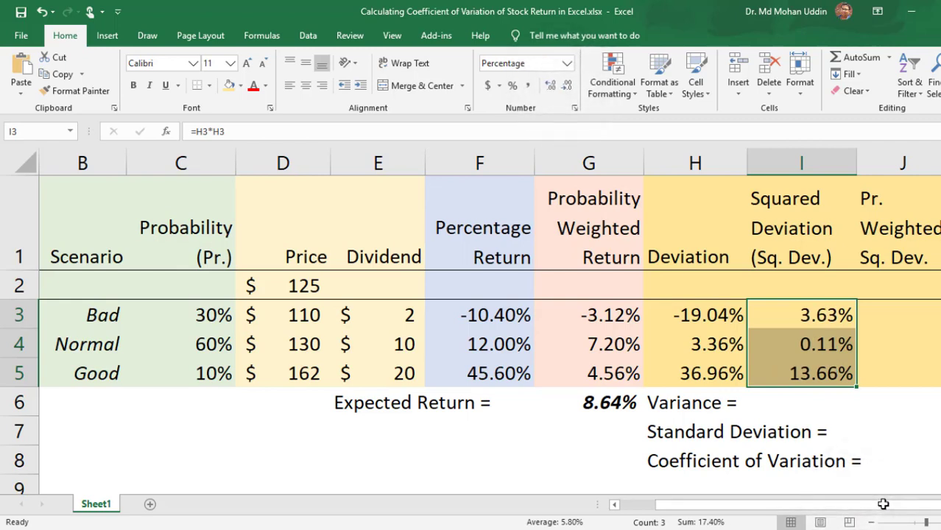
pyautogui.click(896, 312)
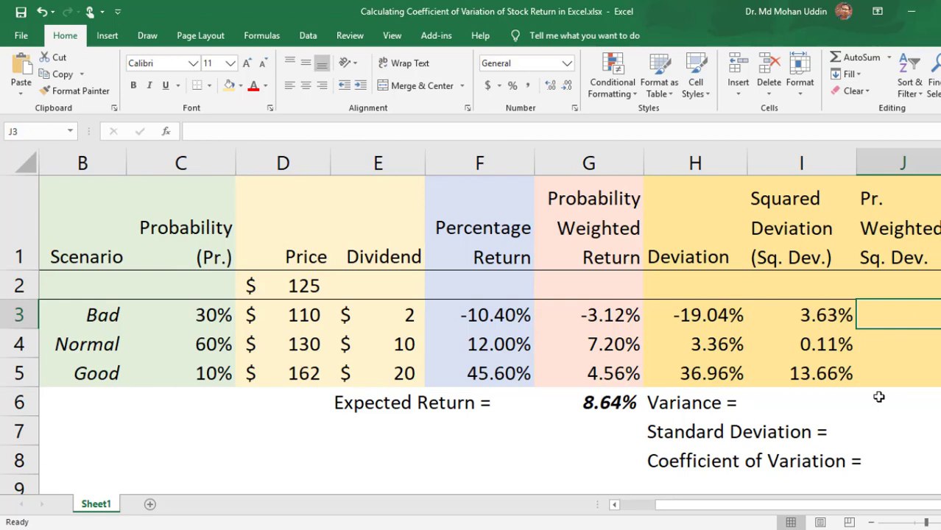
# - Enter =I3*C3 in J3 to weight the Bad squared deviation by its probability
pyautogui.write('=')
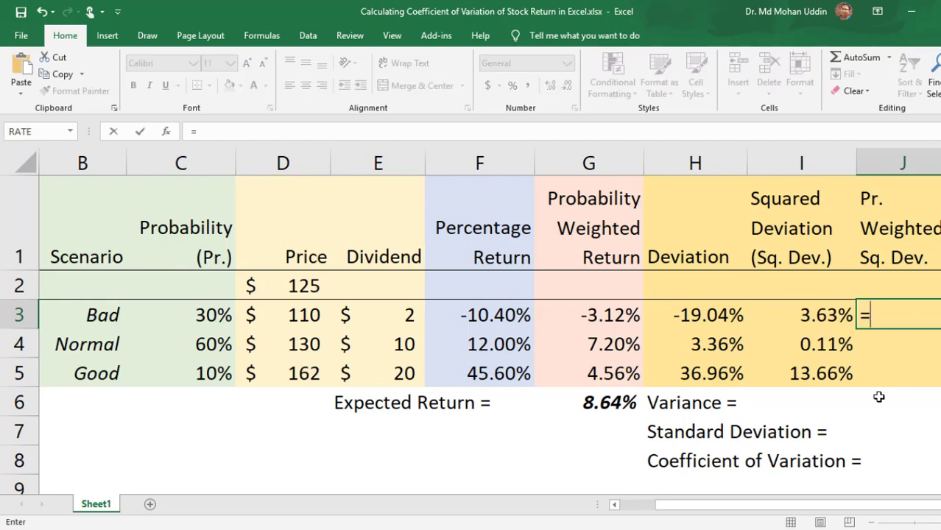
pyautogui.click(804, 315)
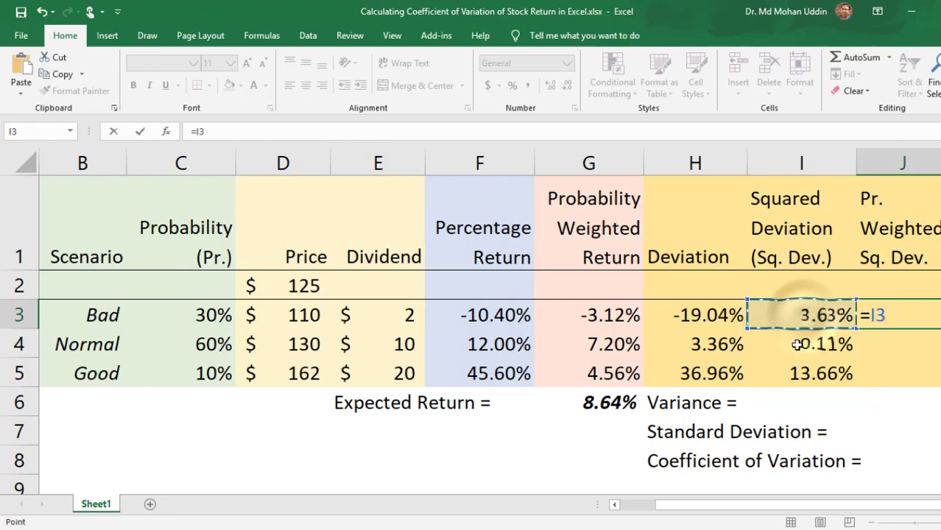
pyautogui.write('*')
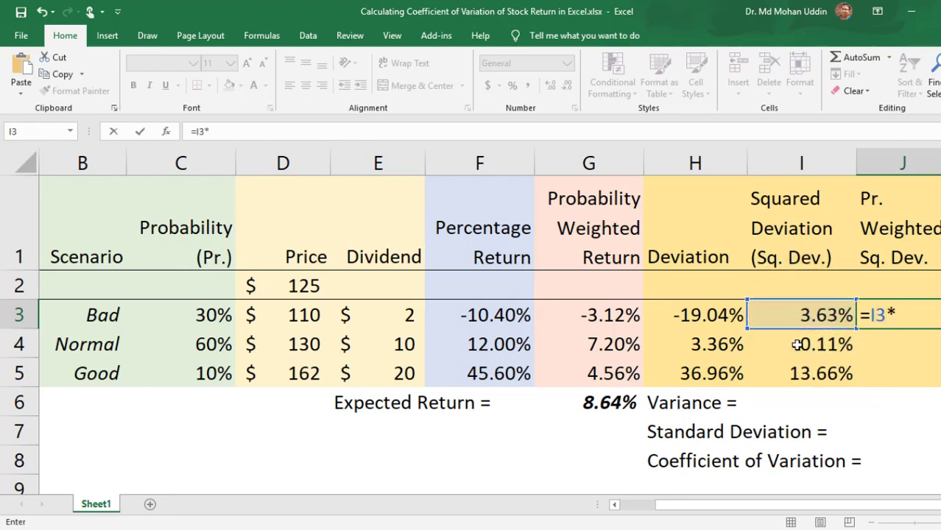
pyautogui.click(209, 315)
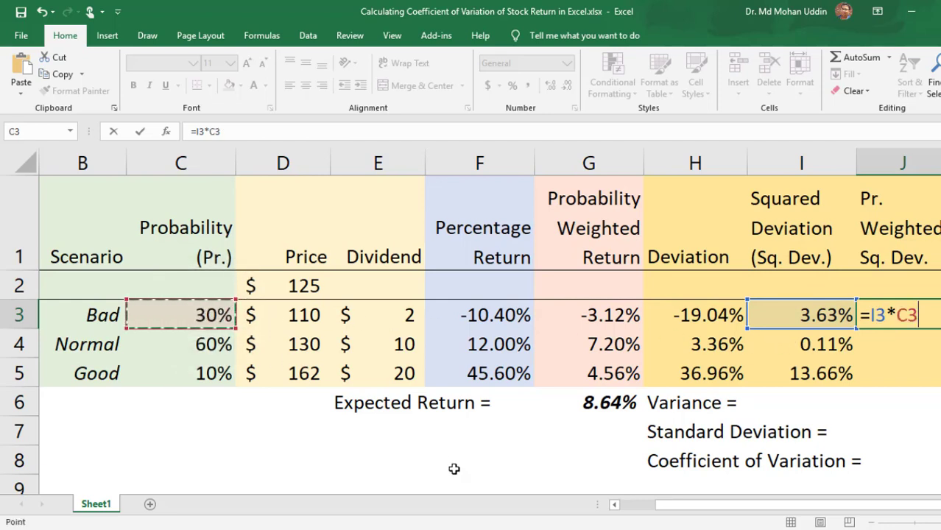
pyautogui.press('Return')
# - Show J3 with two decimals, fill it to J5 (1.09%, 0.07%, 1.37%), and narrow column J
pyautogui.click(843, 315)
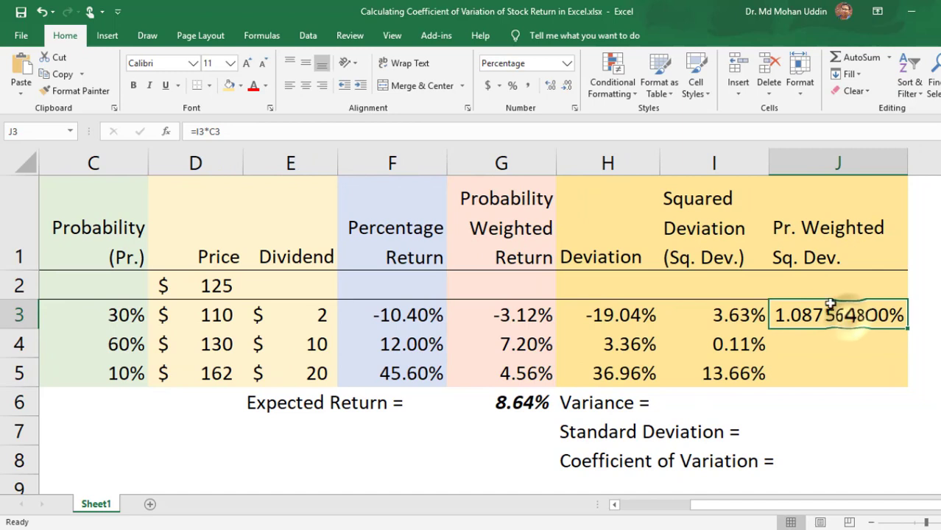
pyautogui.click(550, 86)
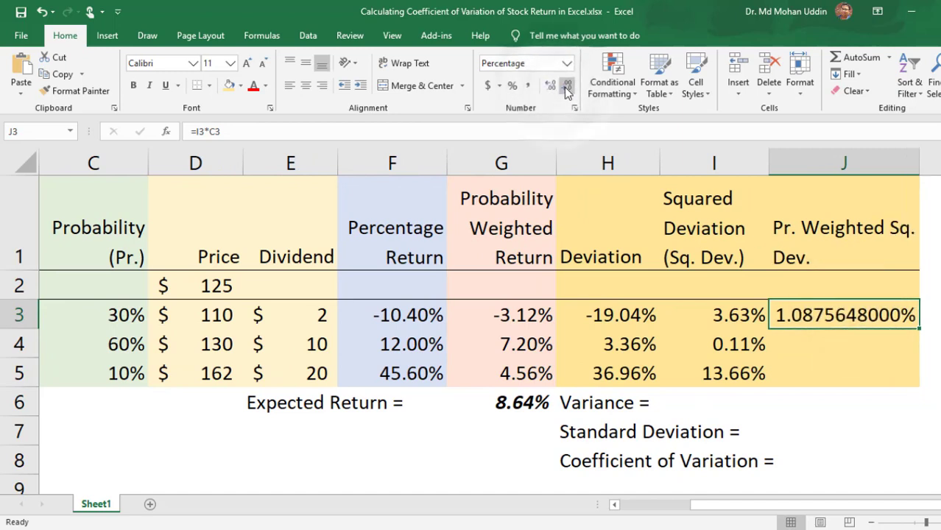
pyautogui.click(566, 85)
pyautogui.click(564, 87)
pyautogui.click(564, 87)
pyautogui.click(563, 87)
pyautogui.click(564, 87)
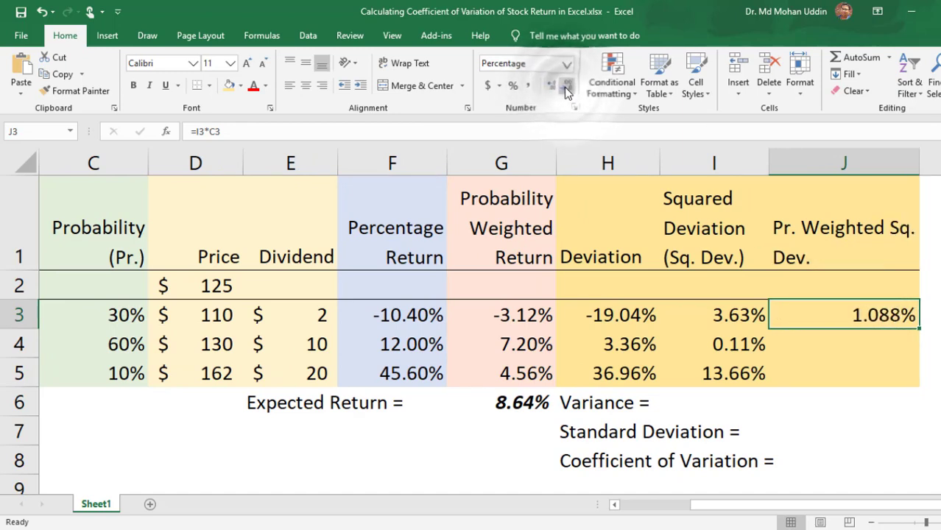
pyautogui.click(564, 87)
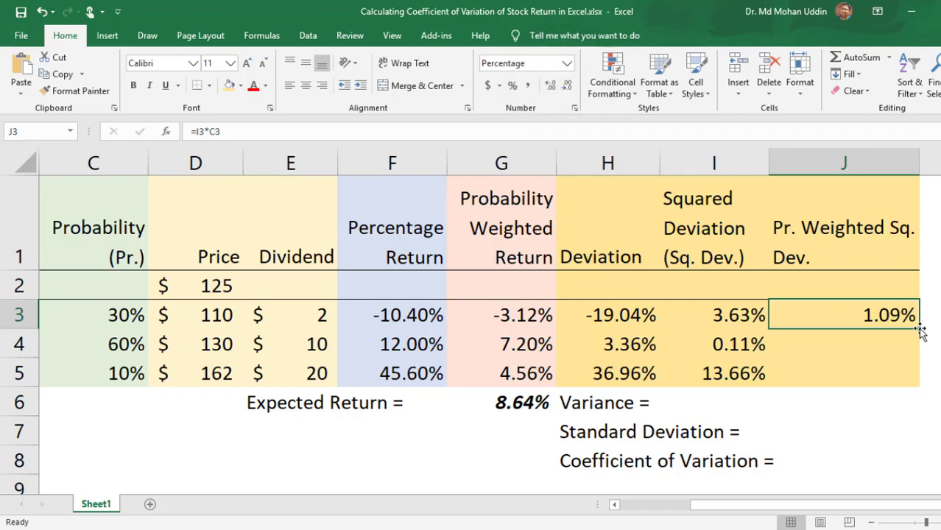
pyautogui.moveTo(919, 327); pyautogui.dragTo(917, 360)
pyautogui.moveTo(918, 157); pyautogui.dragTo(902, 163)
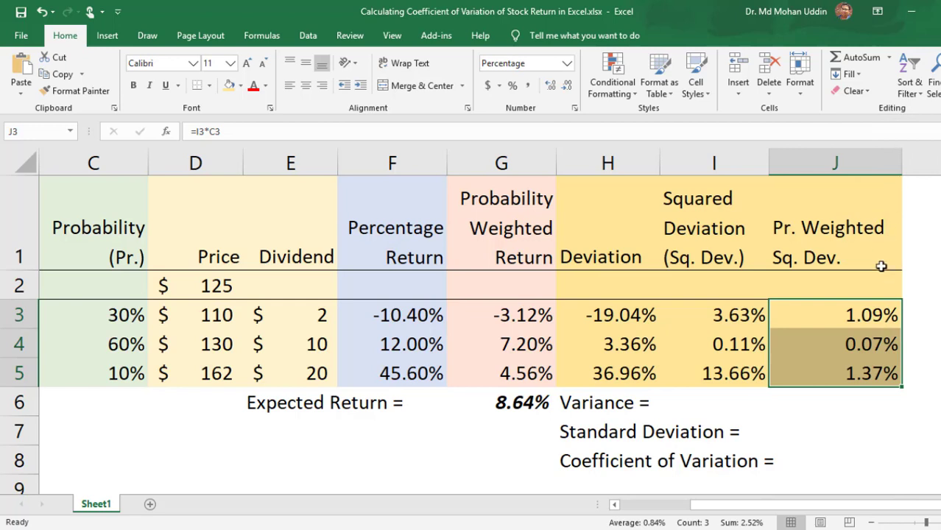
# - Enter =SUM(J3:J5) in J6 to get a variance of 2.52%
pyautogui.click(853, 401)
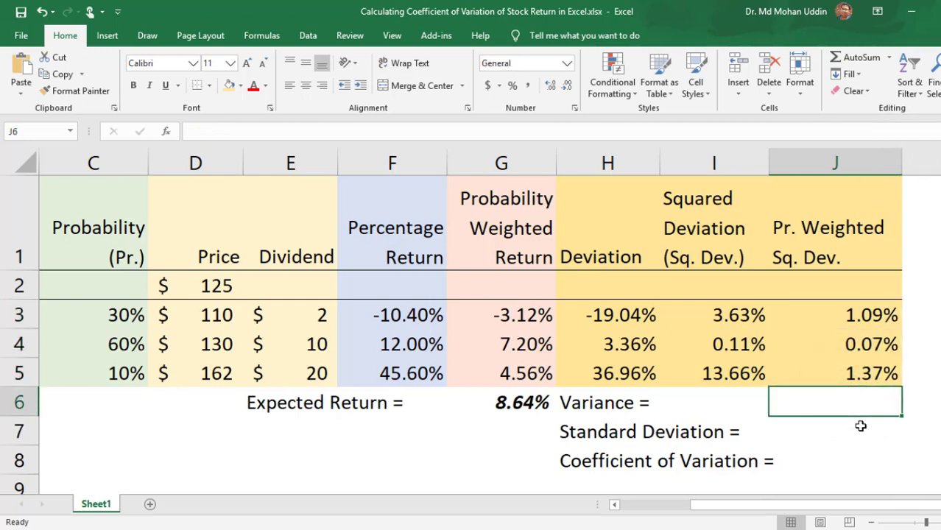
pyautogui.write('=')
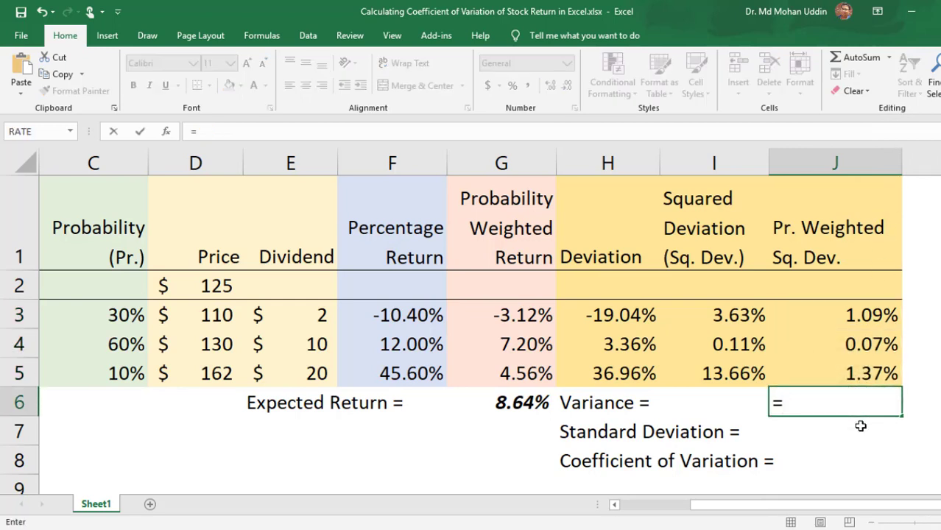
pyautogui.write('sum(')
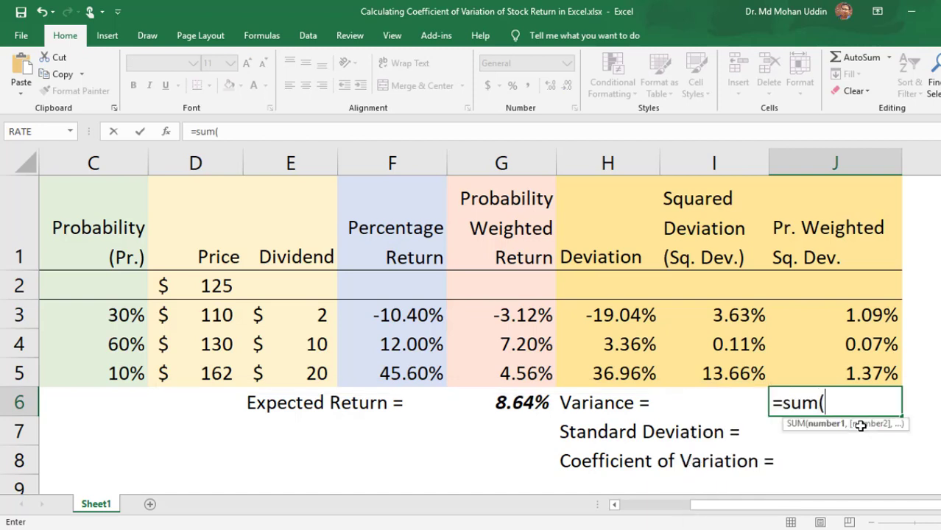
pyautogui.moveTo(861, 312); pyautogui.dragTo(869, 372)
pyautogui.write(')')
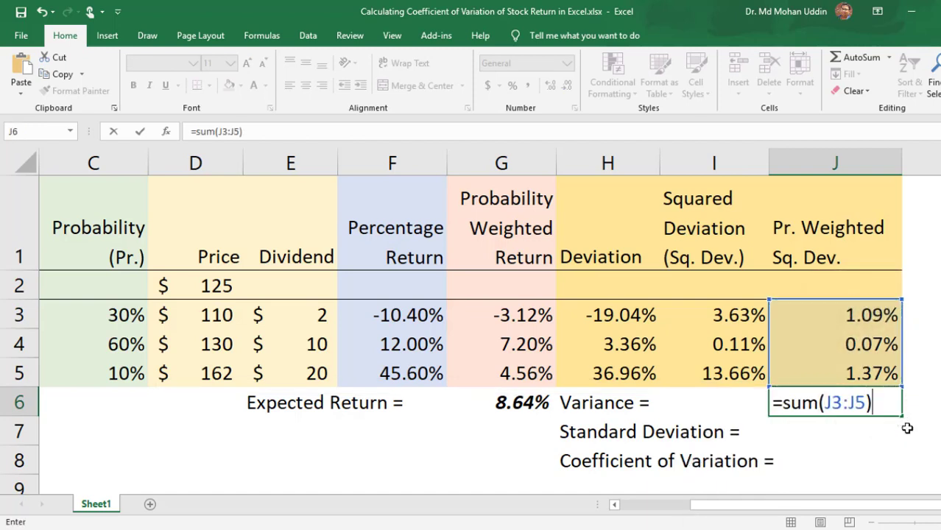
pyautogui.press('Return')
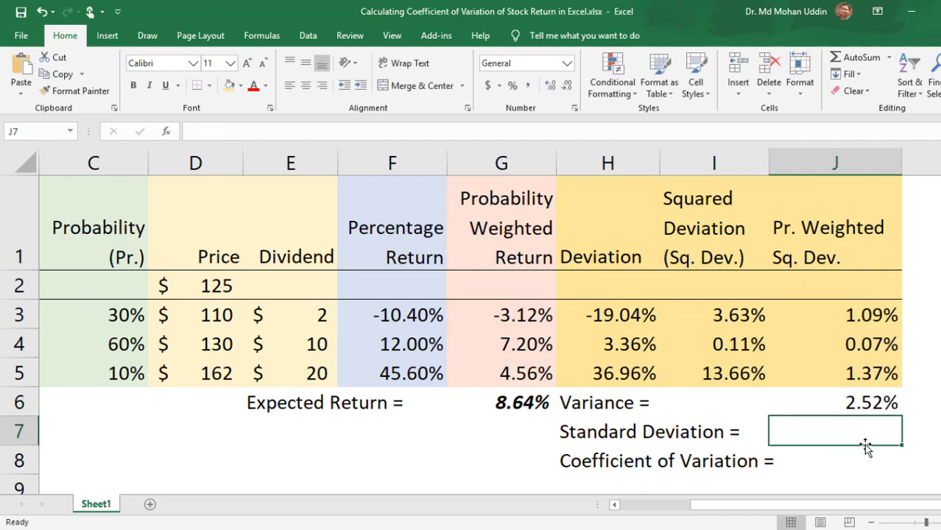
# - Enter =SQRT(J6) in J7 for the standard deviation
pyautogui.write('=')
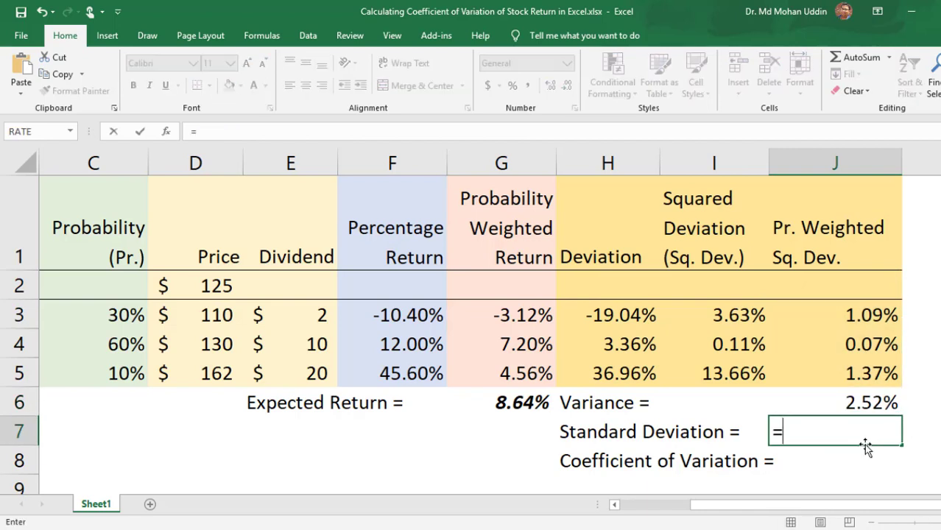
pyautogui.write('sqrt')
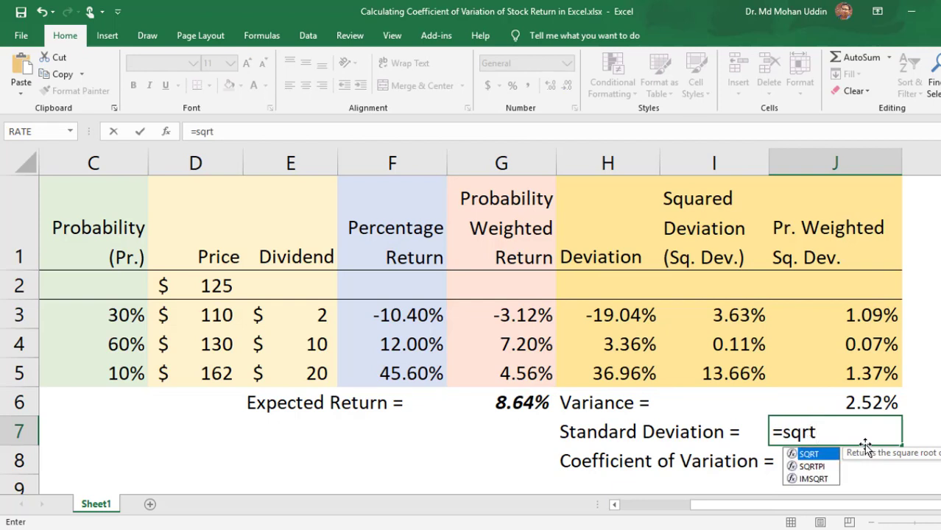
pyautogui.write('(')
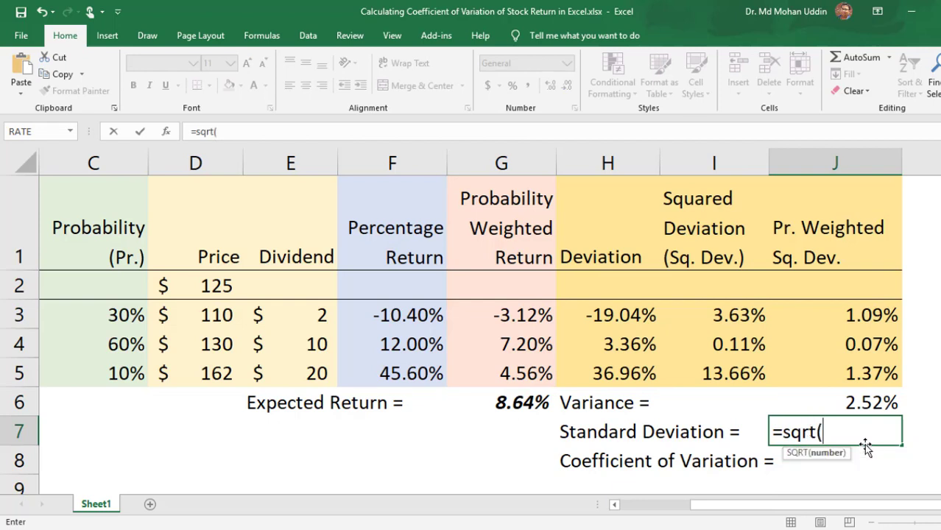
pyautogui.click(867, 401)
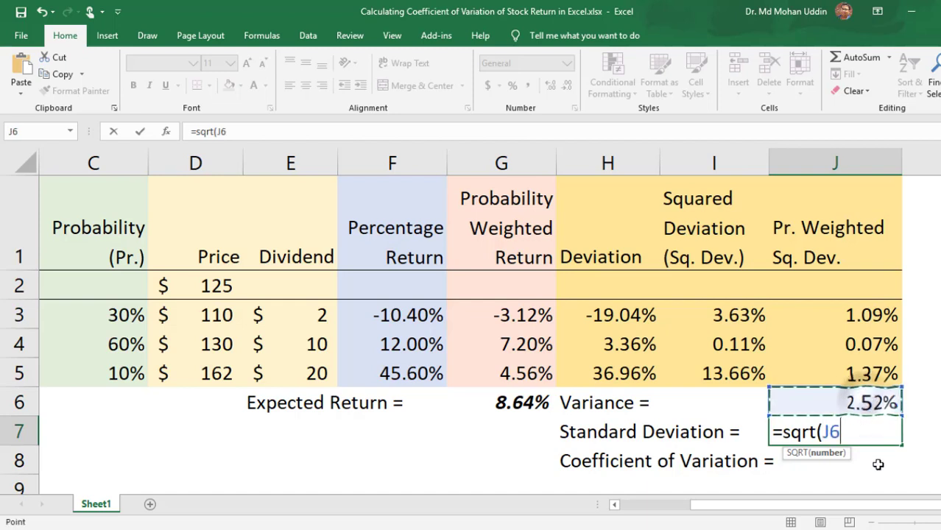
pyautogui.write(')')
pyautogui.press('Return')
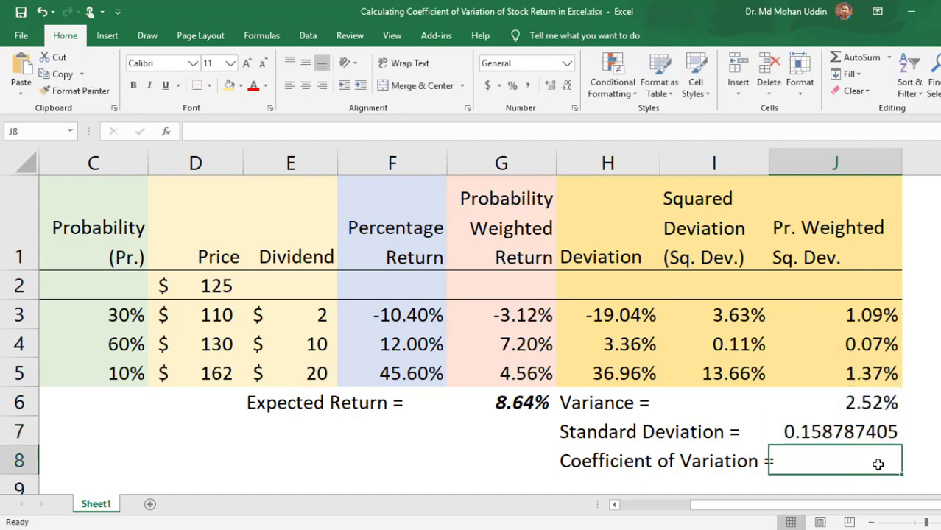
# - Format the standard deviation as a percentage with two decimals, showing 15.88%
pyautogui.click(852, 437)
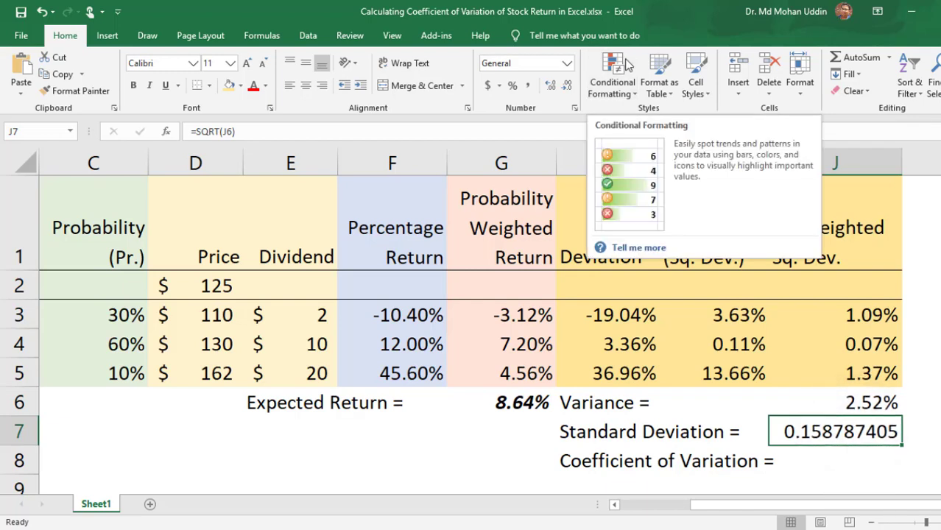
pyautogui.click(511, 90)
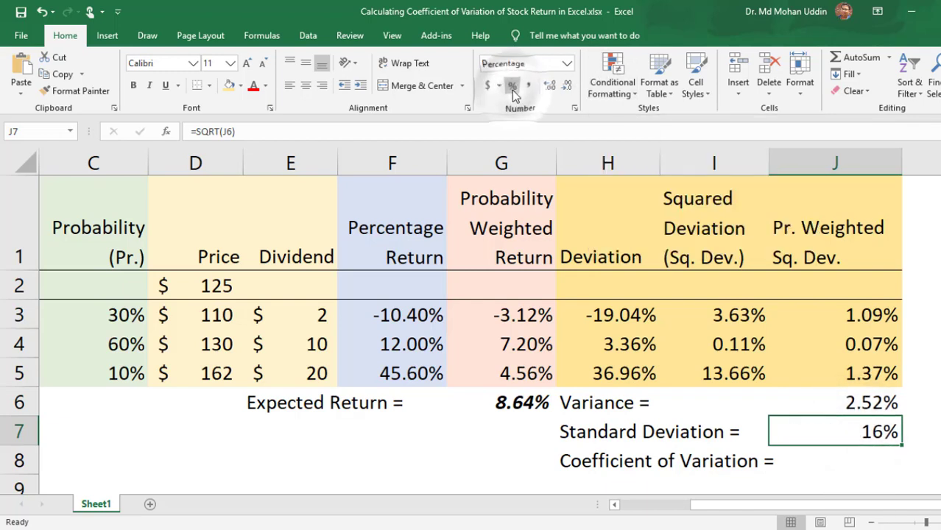
pyautogui.click(552, 86)
pyautogui.click(552, 86)
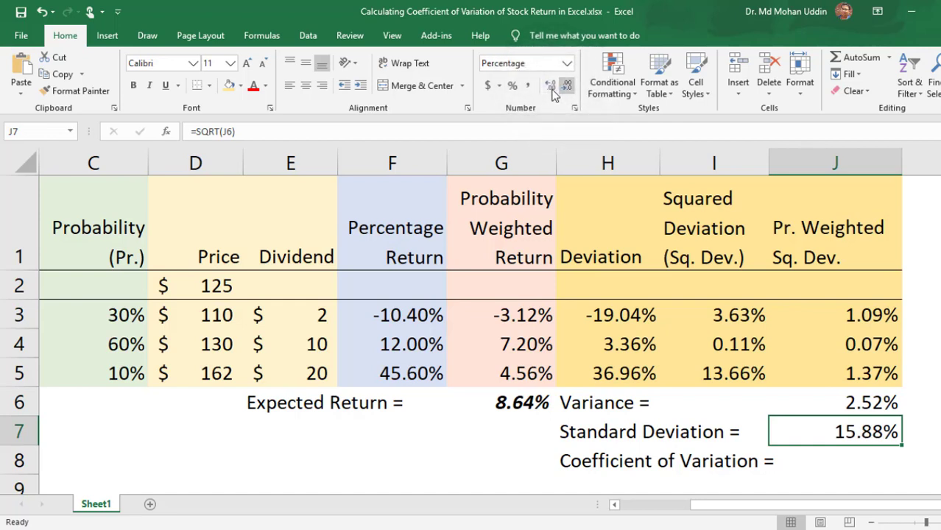
pyautogui.click(832, 452)
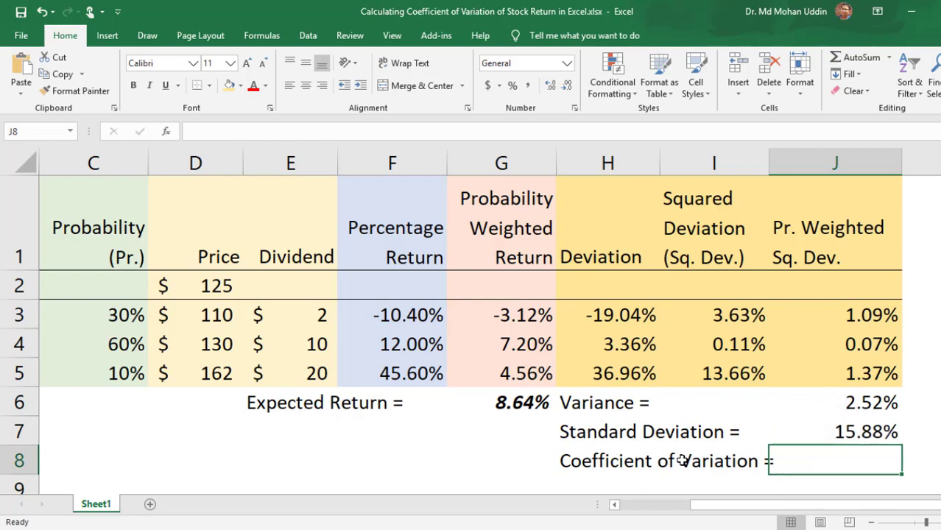
# - Enter =J7/G6 in J8 for the coefficient of variation
pyautogui.write('=')
pyautogui.click(839, 433)
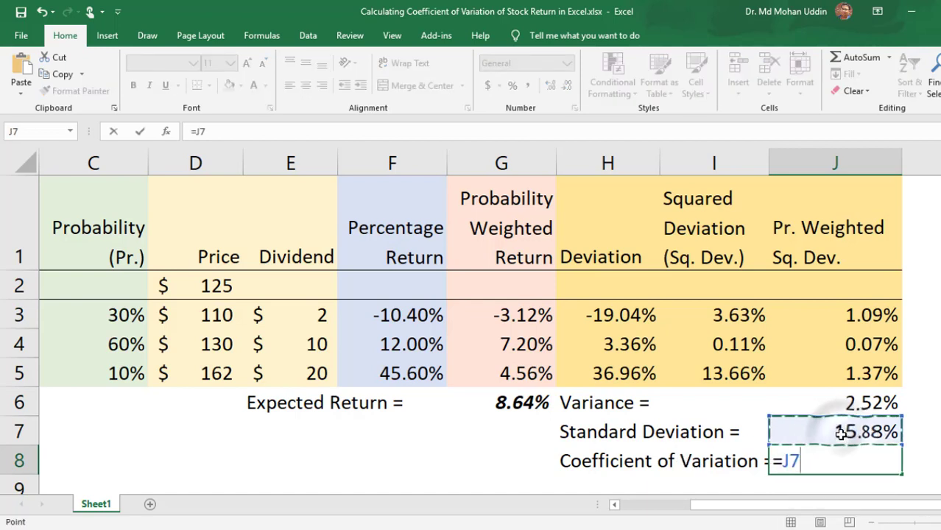
pyautogui.write('/')
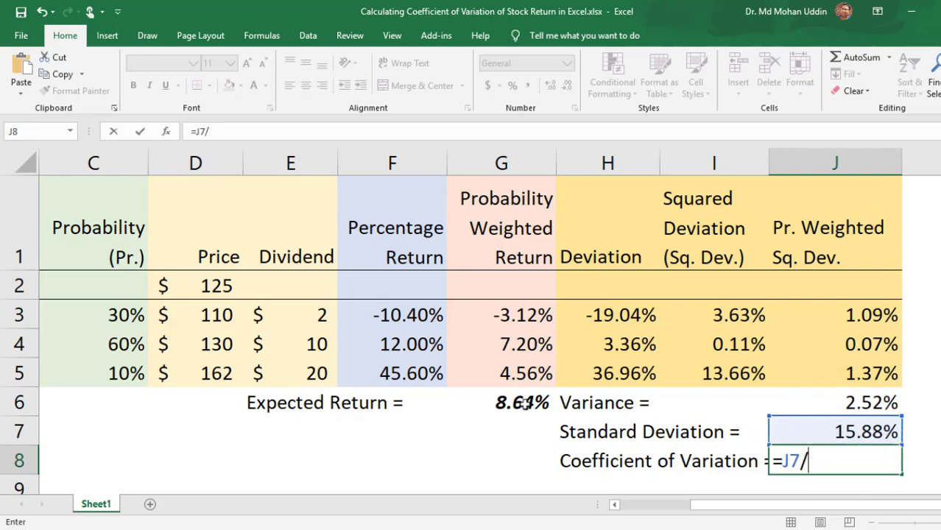
pyautogui.click(505, 403)
pyautogui.press('Return')
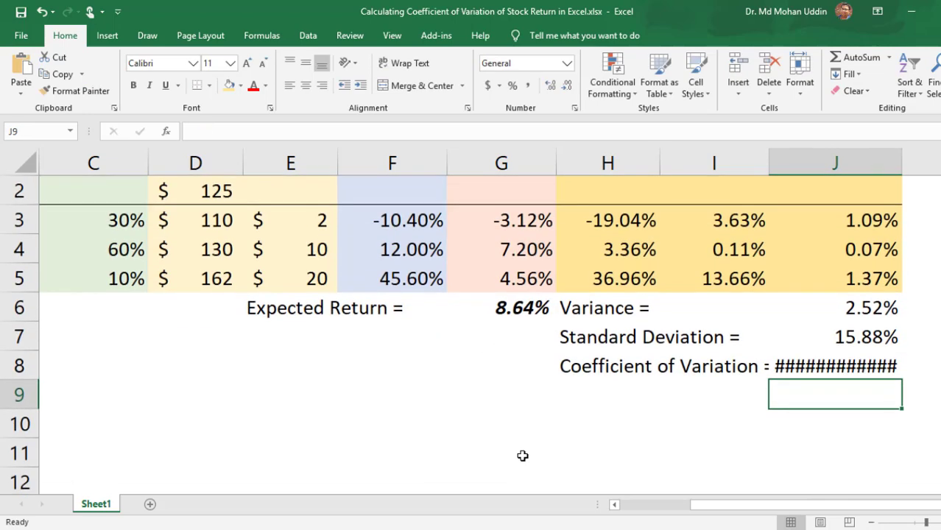
# - Reduce the coefficient's decimal places and narrow column J to fit
pyautogui.click(846, 365)
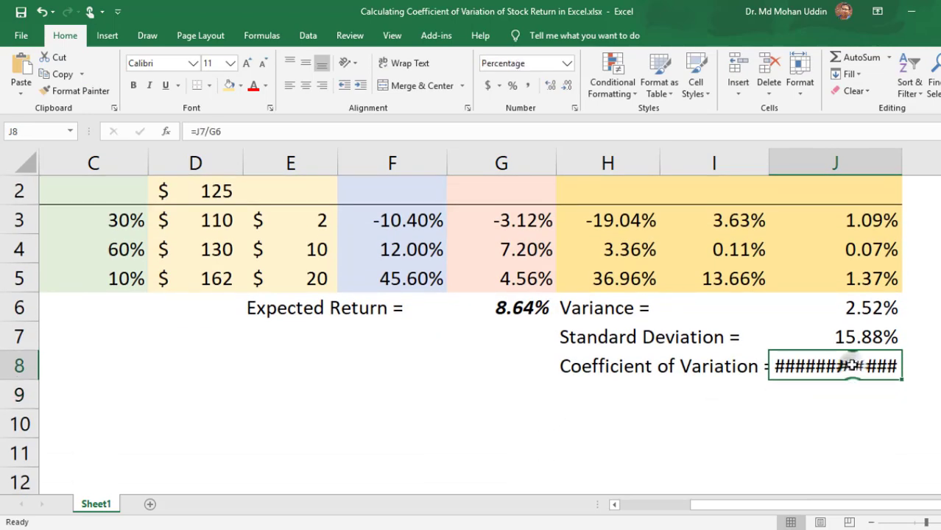
pyautogui.click(567, 86)
pyautogui.click(566, 86)
pyautogui.click(567, 87)
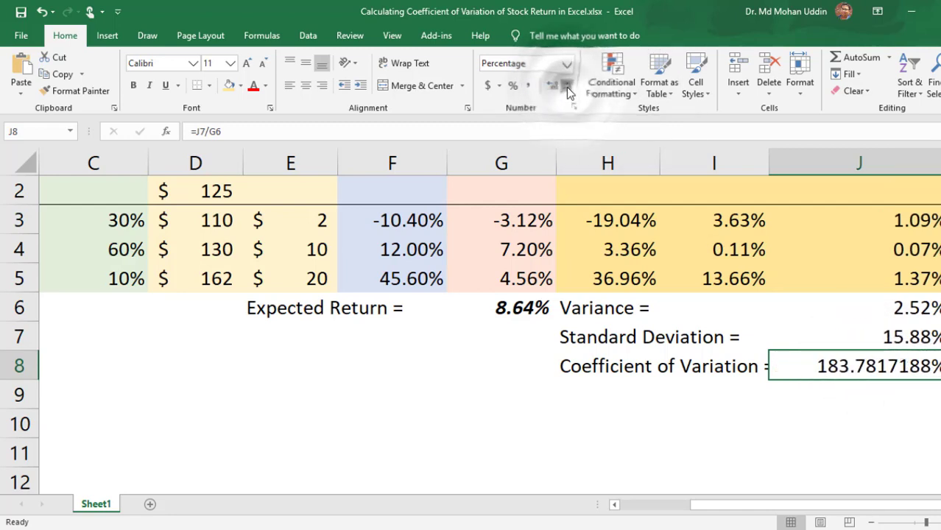
pyautogui.click(567, 86)
pyautogui.moveTo(936, 163); pyautogui.dragTo(908, 174)
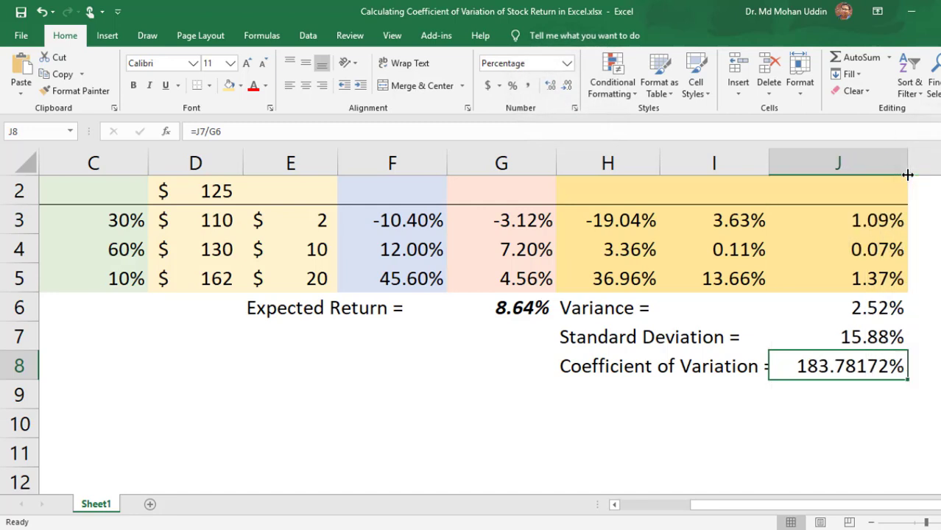
# - Apply the Number format to the coefficient of variation, showing 1.84
pyautogui.click(567, 86)
pyautogui.click(566, 86)
pyautogui.click(567, 86)
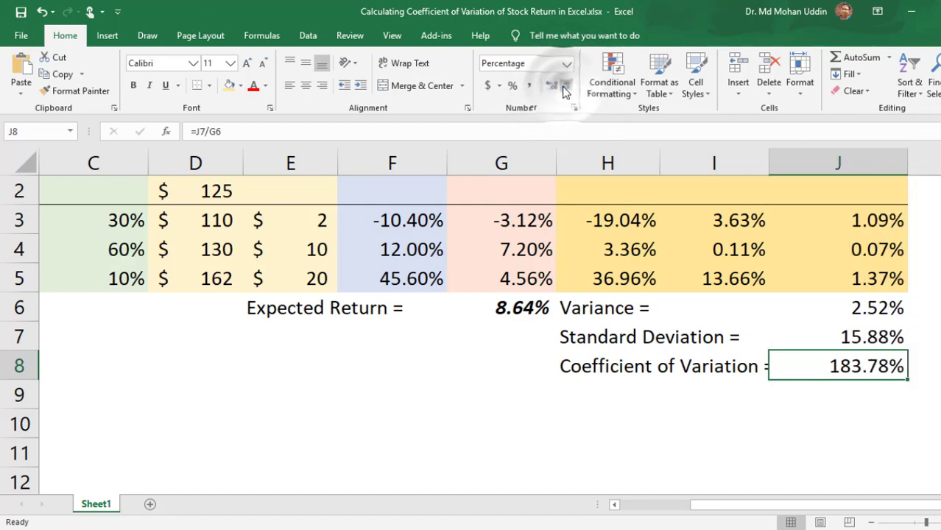
pyautogui.click(567, 86)
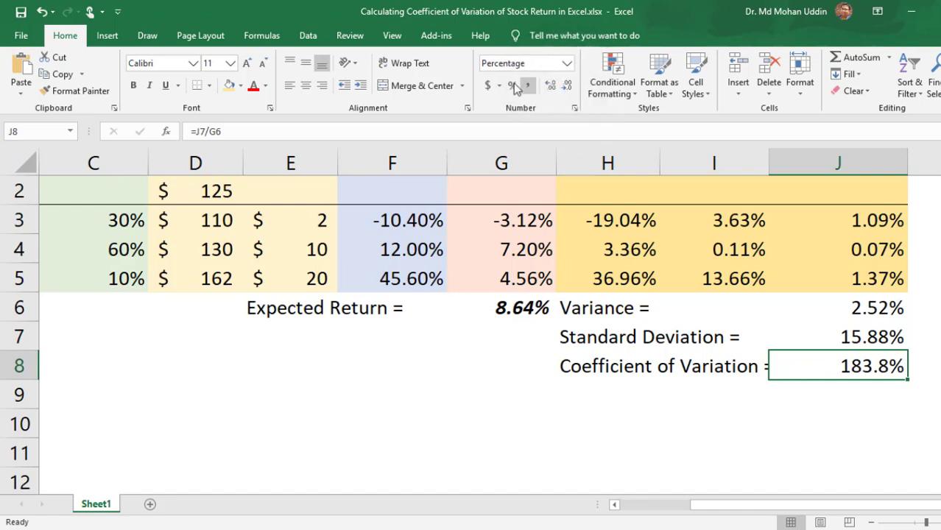
pyautogui.click(513, 87)
pyautogui.click(551, 86)
pyautogui.click(551, 87)
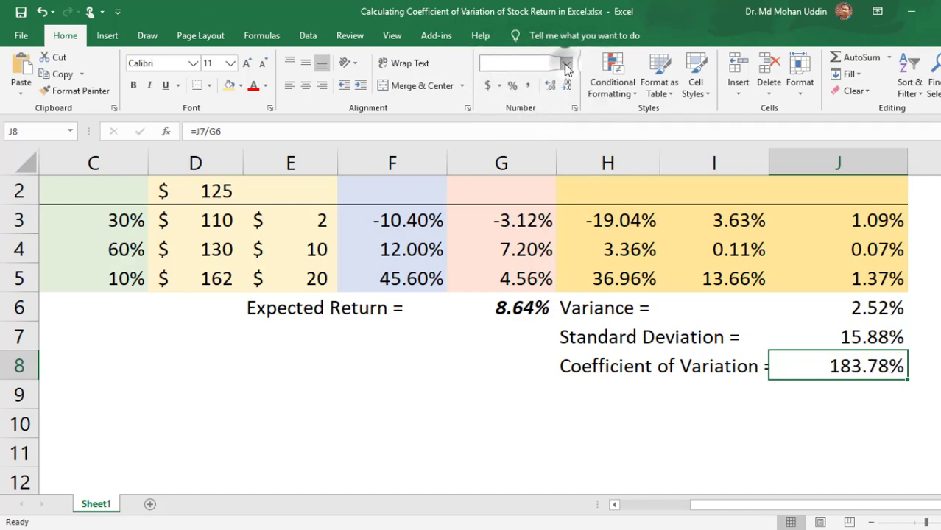
pyautogui.click(567, 64)
pyautogui.click(546, 122)
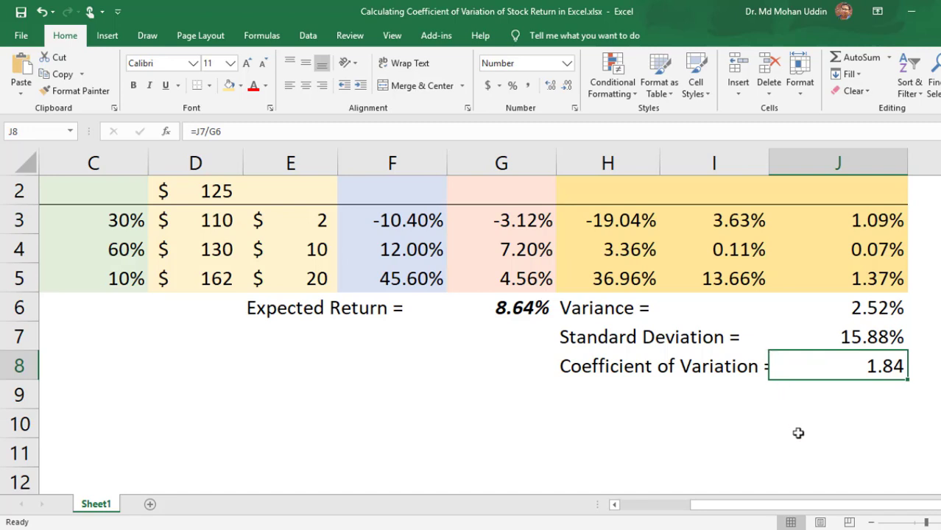
pyautogui.click(799, 441)
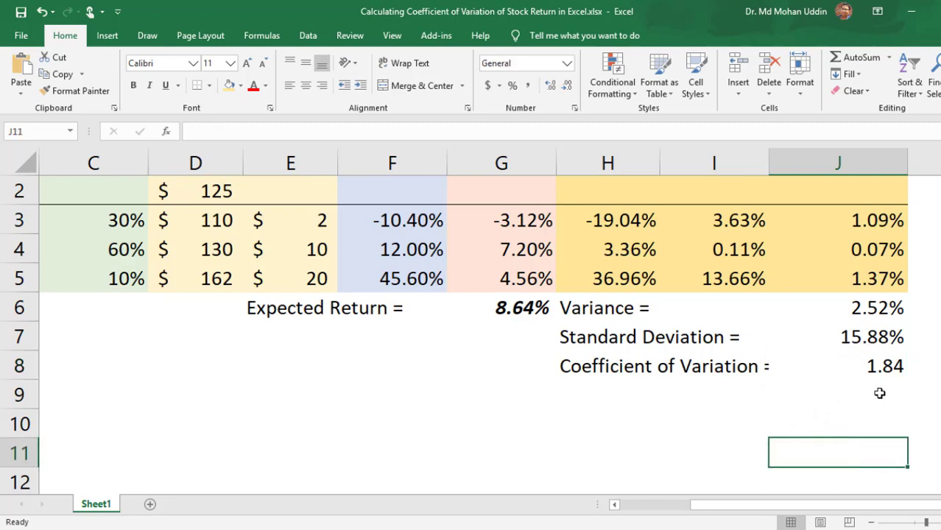
pyautogui.click(869, 338)
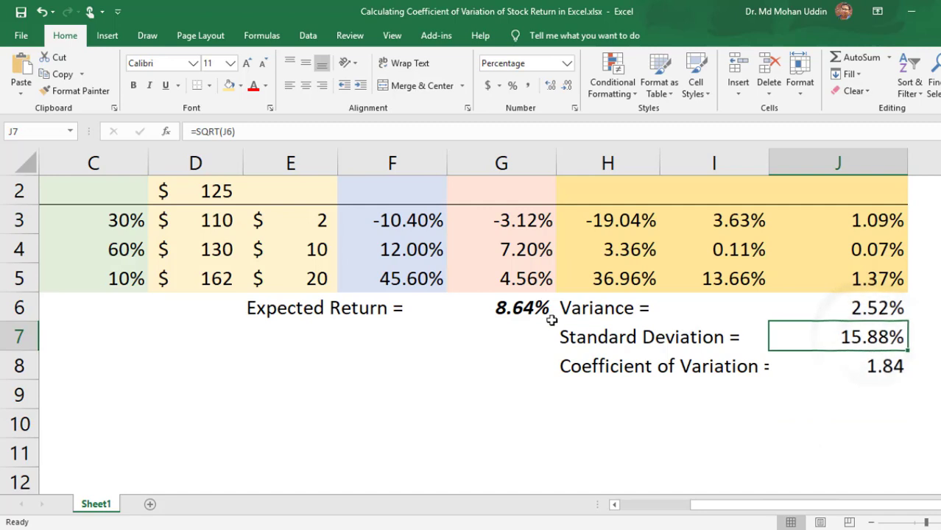